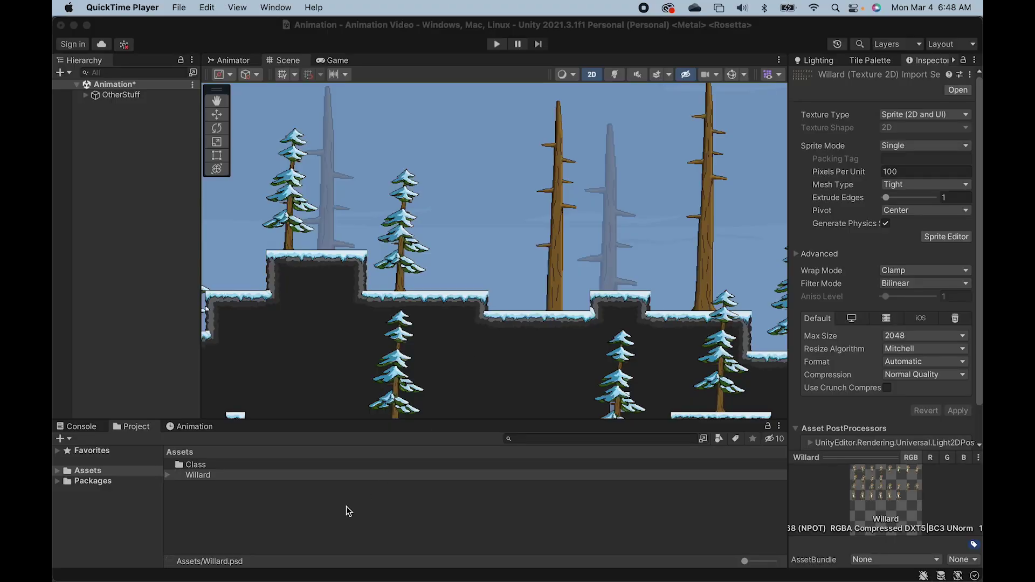
# Open the Willard sprite sheet from the Project panel in Photoshop to inspect its pose frames.
pyautogui.doubleClick(197, 475)
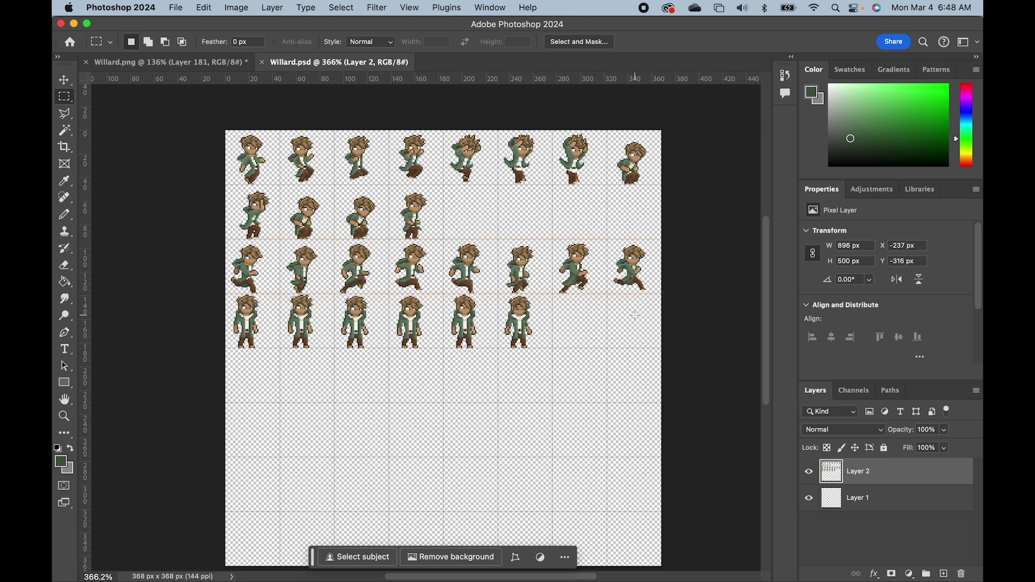
# Back in Unity, drag the Willard sprite sheet into the Scene.
pyautogui.press('super+Tab')
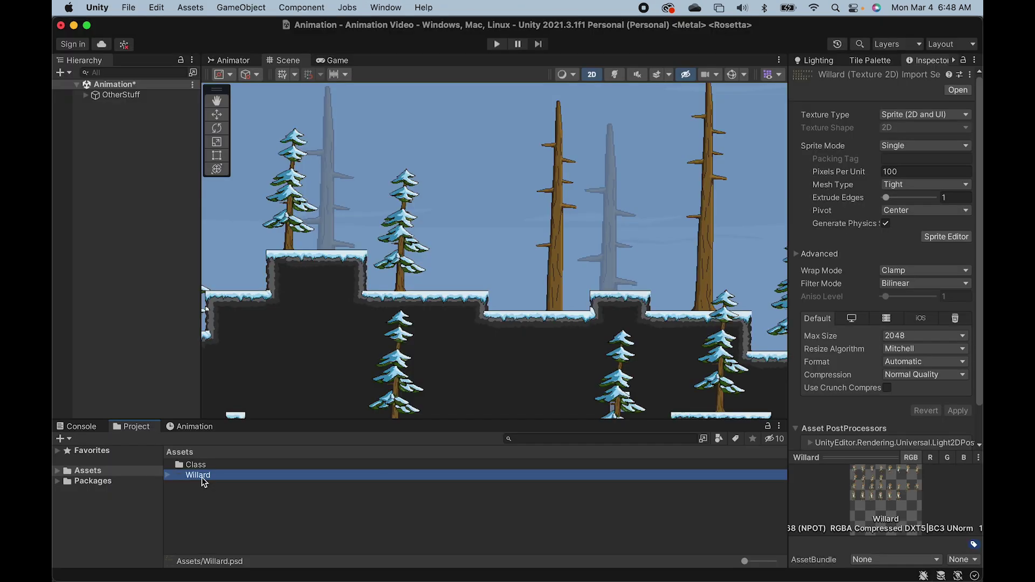
pyautogui.moveTo(201, 477); pyautogui.dragTo(475, 224)
pyautogui.scroll(5, 463, 186)
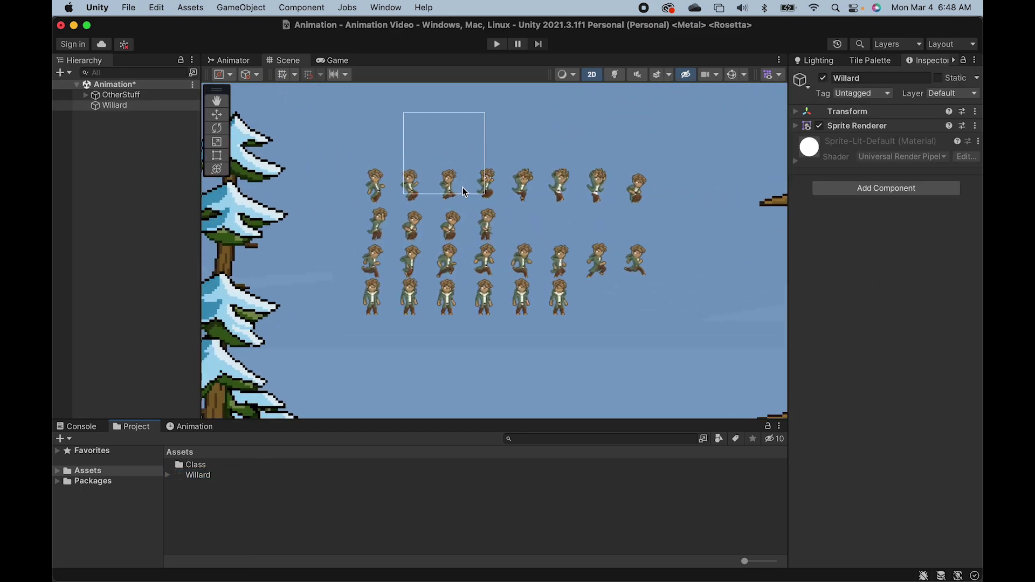
pyautogui.scroll(-2, 463, 186)
# Set the Willard texture's Sprite Mode to Multiple and apply it.
pyautogui.moveTo(463, 187); pyautogui.dragTo(202, 479)
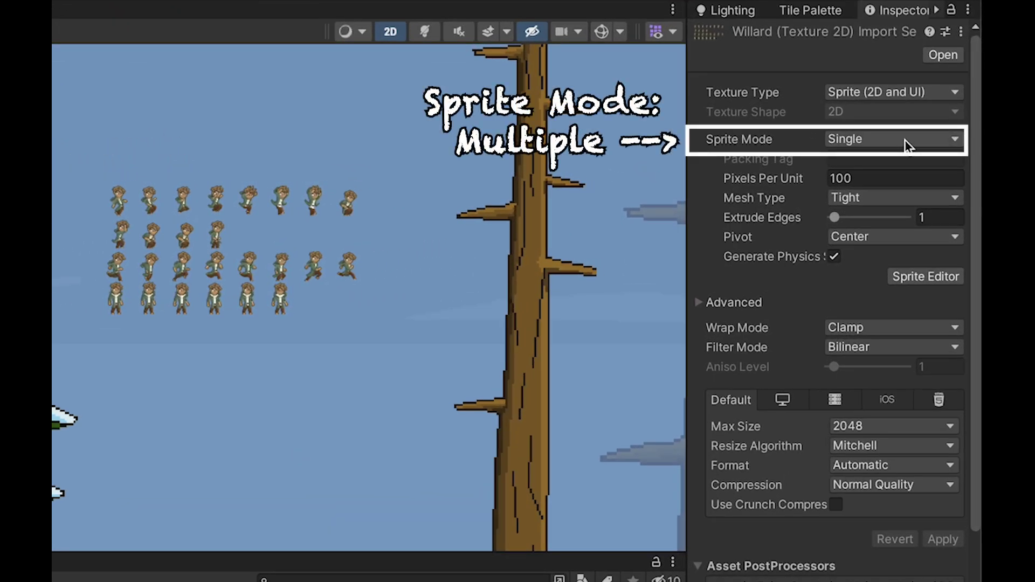
pyautogui.click(912, 143)
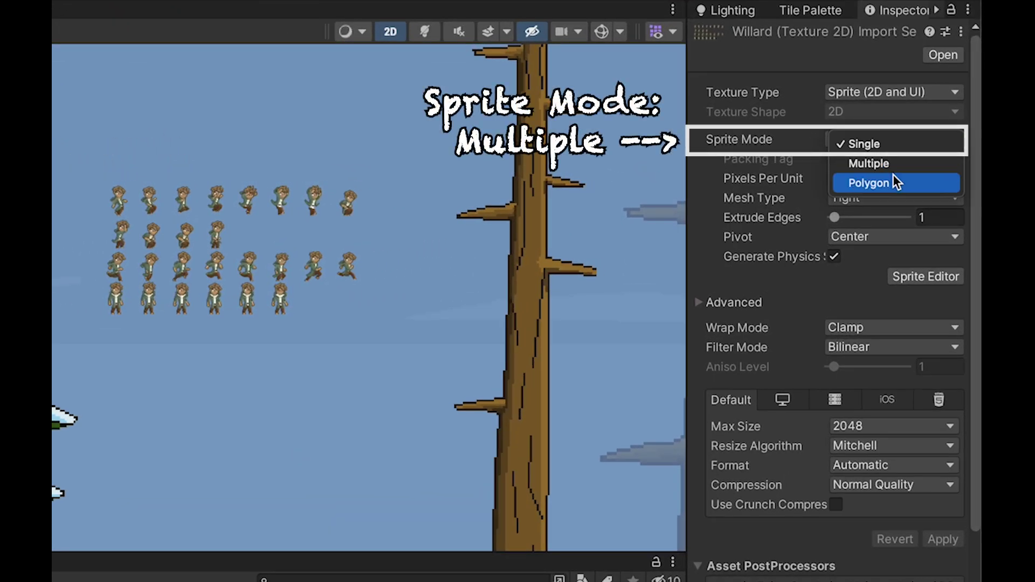
pyautogui.click(894, 165)
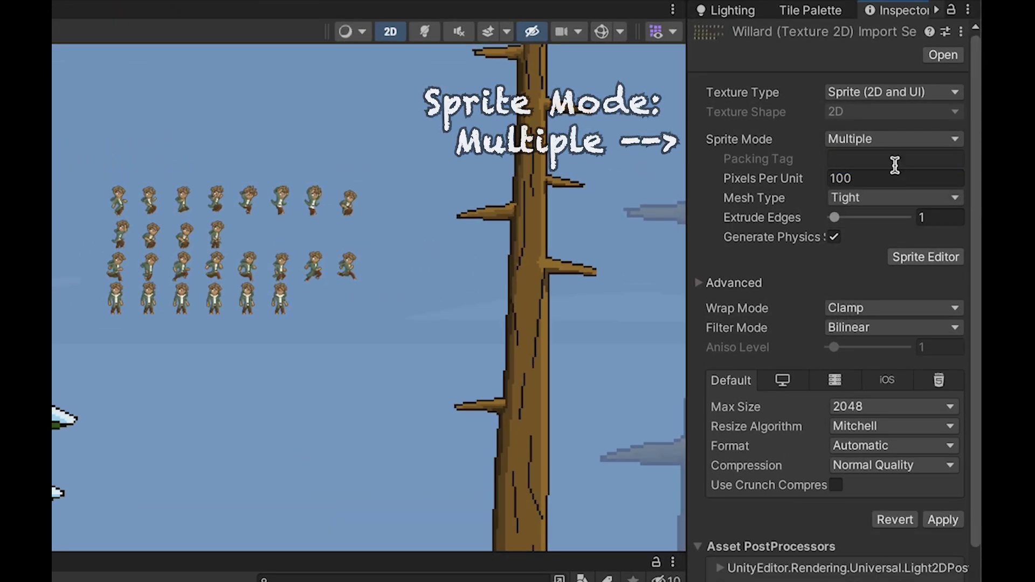
pyautogui.click(942, 520)
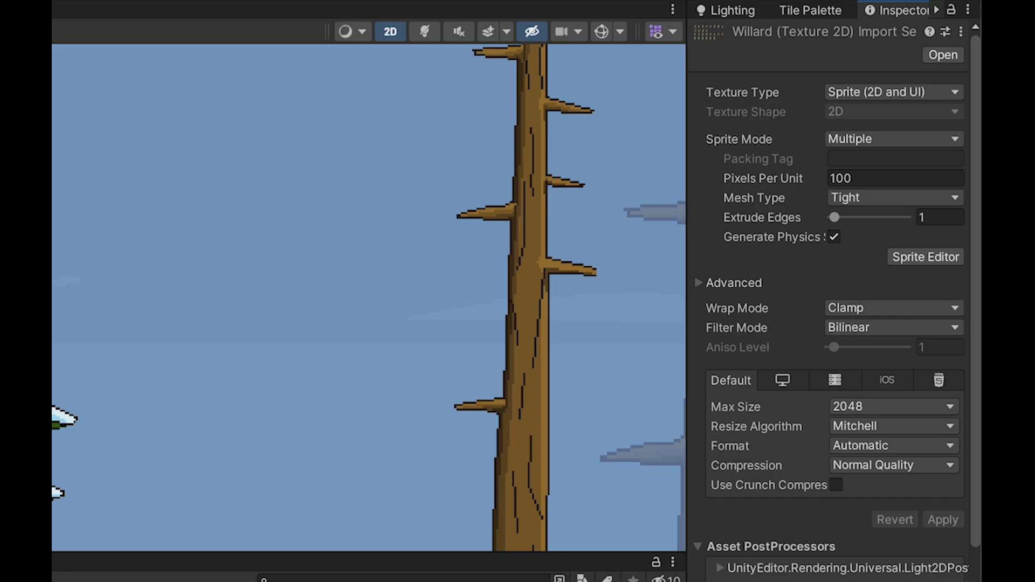
# In the Sprite Editor, slice Willard as a Grid By Cell Size of 46 × 46 pixels and apply.
pyautogui.click(929, 254)
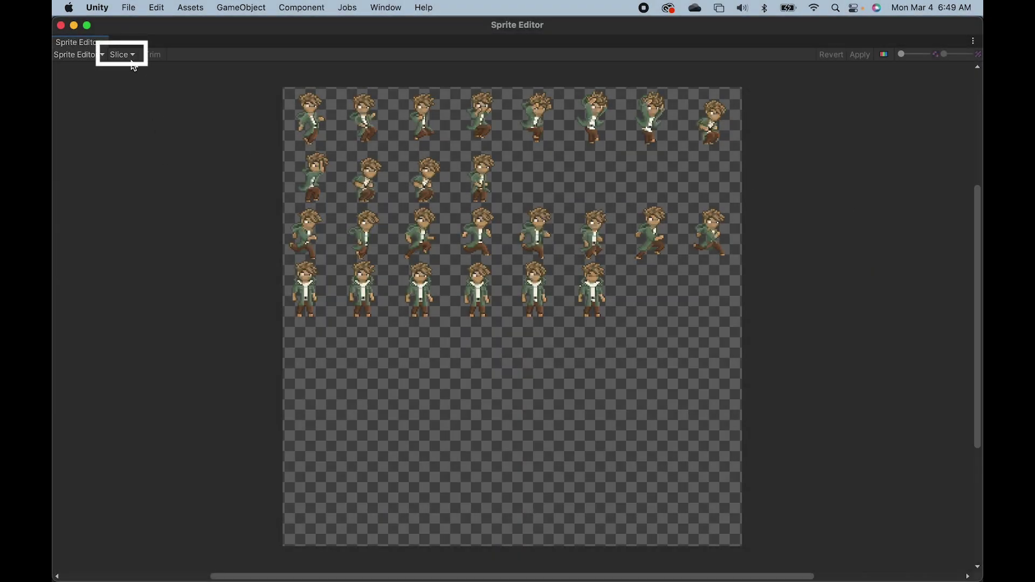
pyautogui.click(128, 55)
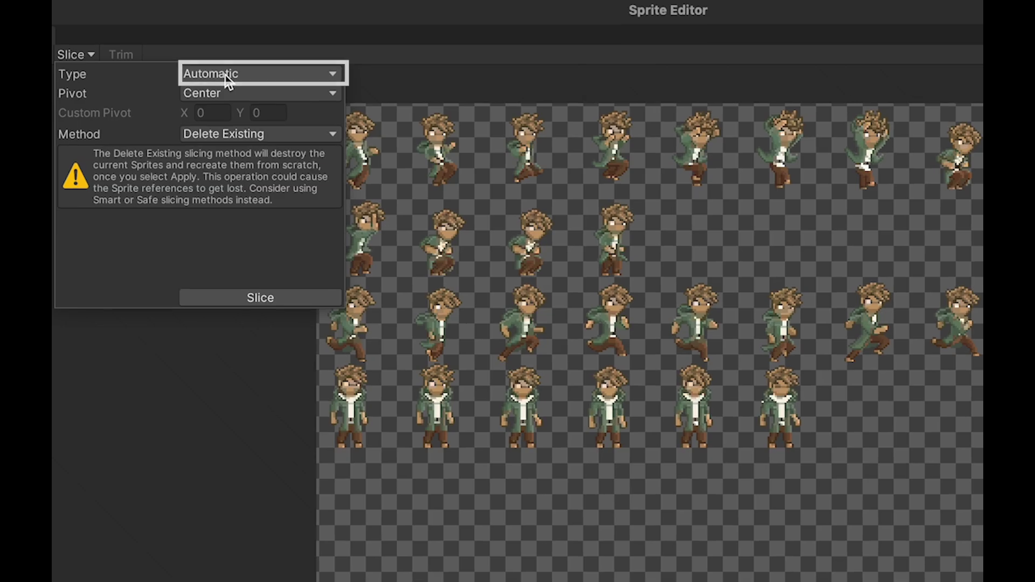
pyautogui.click(225, 75)
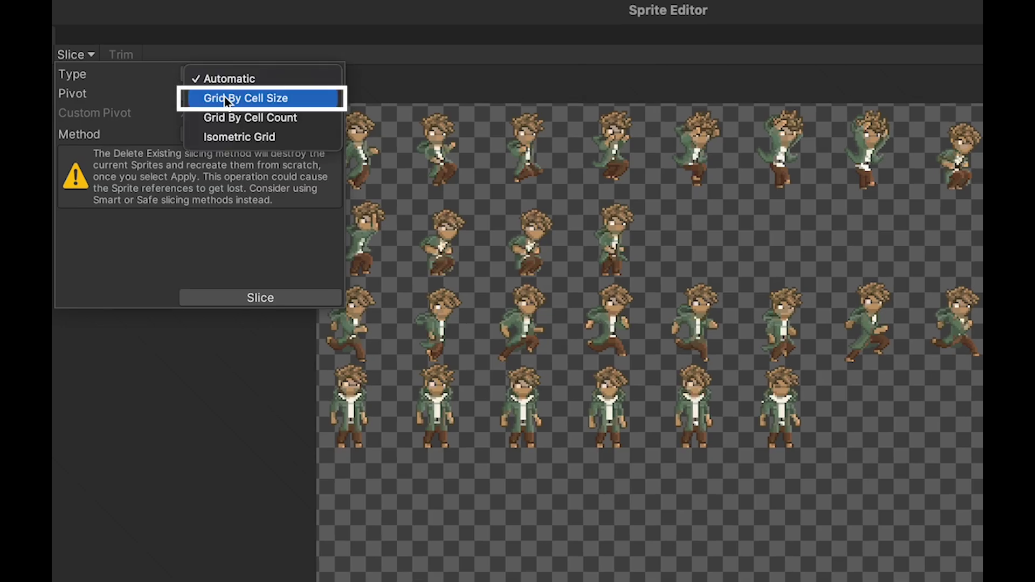
pyautogui.click(224, 97)
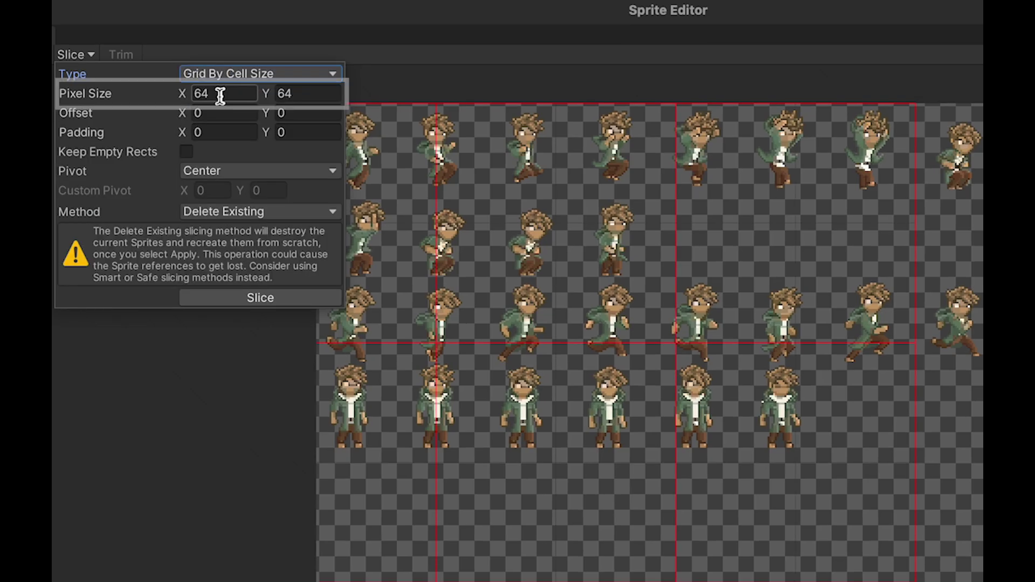
pyautogui.click(220, 95)
pyautogui.write('46')
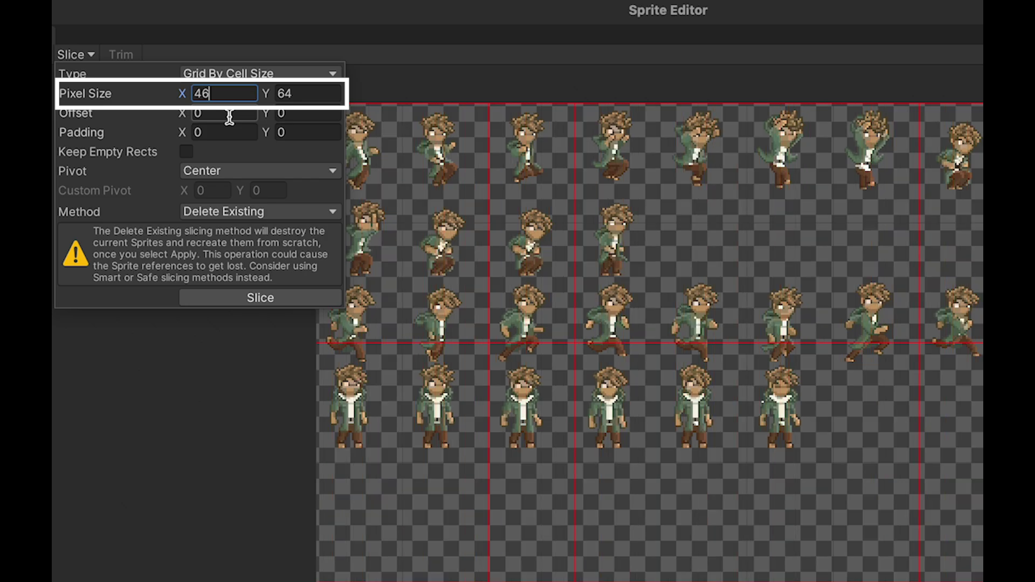
pyautogui.press('Tab')
pyautogui.write('46')
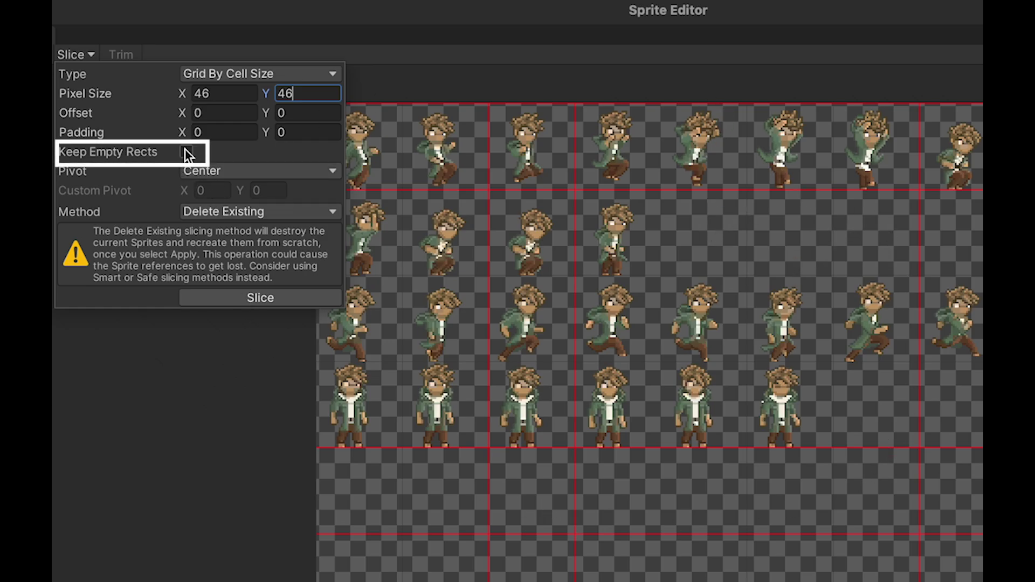
pyautogui.click(216, 299)
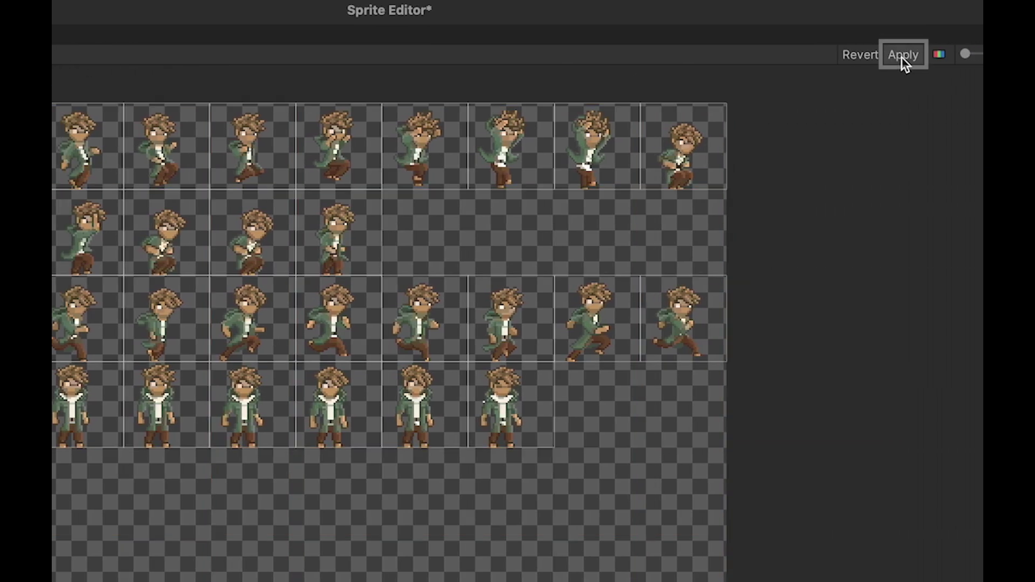
pyautogui.click(903, 55)
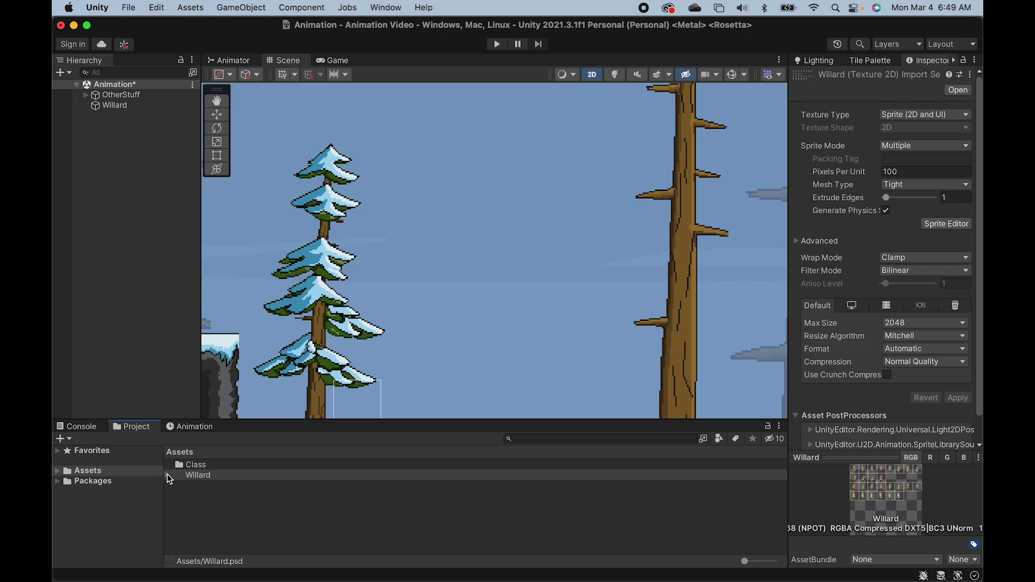
# Expand the Willard asset and drag the Willard_23 sprite into the Scene.
pyautogui.click(169, 476)
pyautogui.scroll(-5, 216, 499)
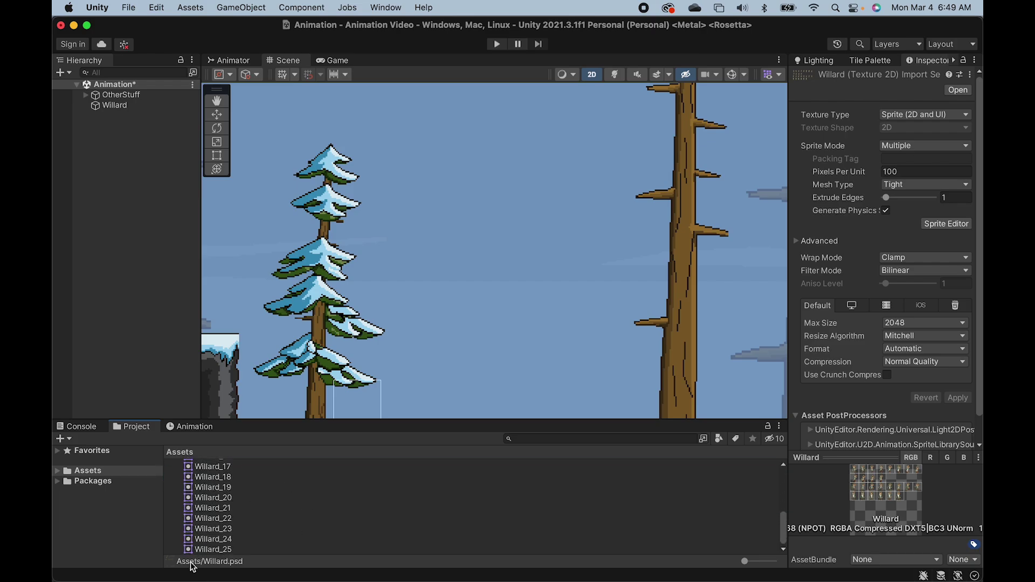
pyautogui.moveTo(224, 532); pyautogui.dragTo(488, 297)
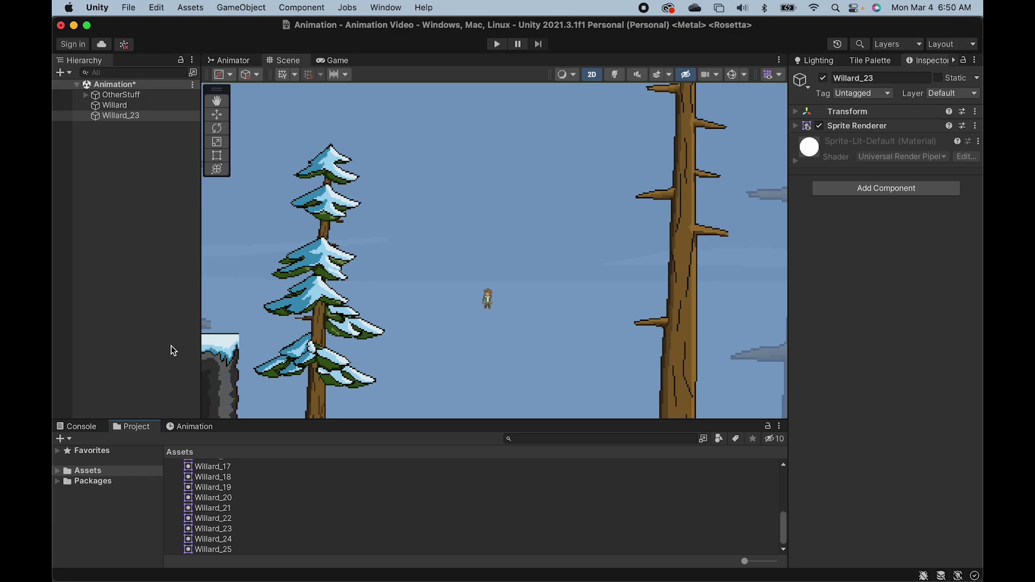
pyautogui.click(125, 117)
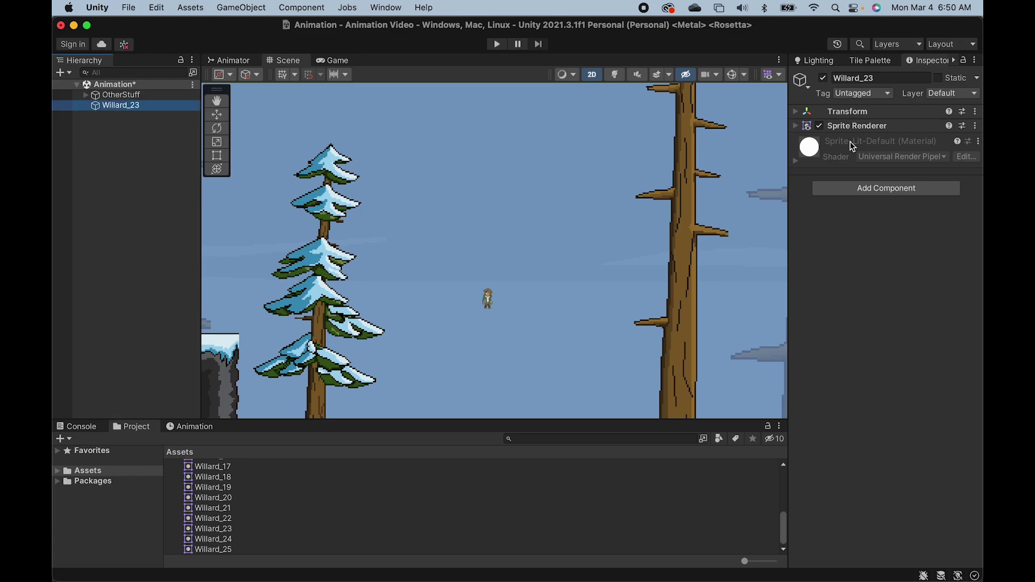
# Set the Willard texture's Pixels Per Unit to 32 and apply.
pyautogui.scroll(5, 216, 501)
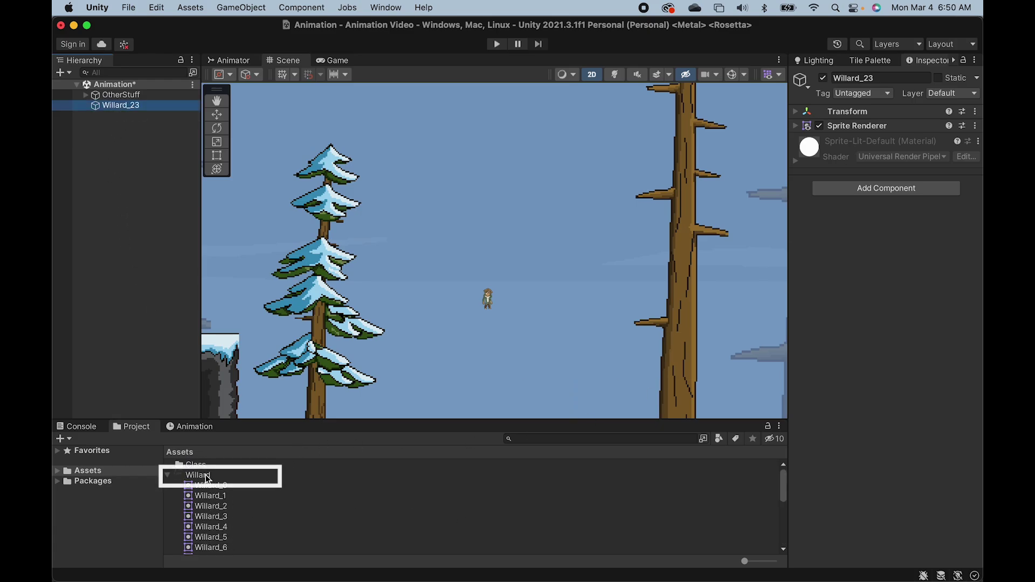
pyautogui.click(191, 476)
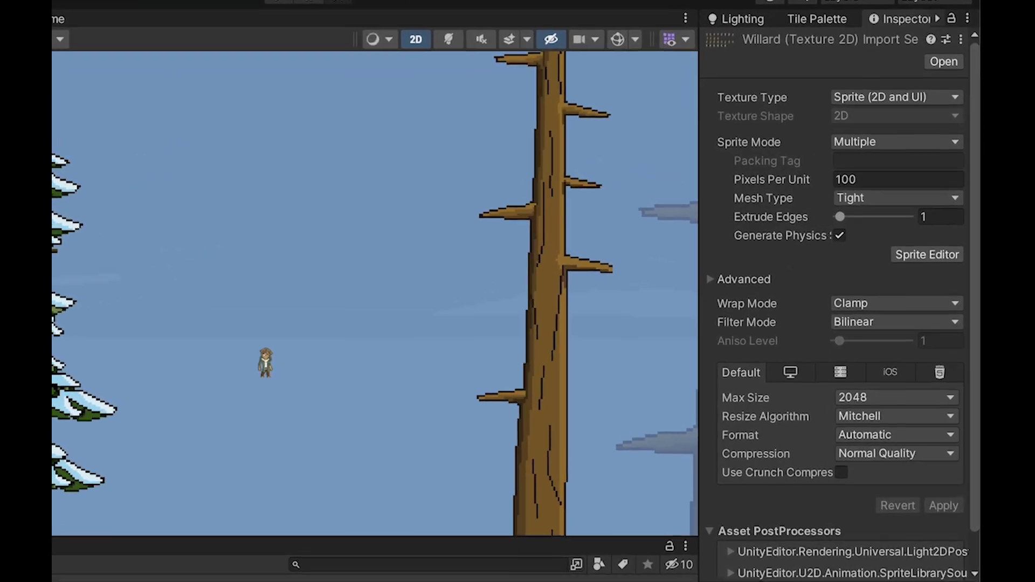
pyautogui.click(879, 179)
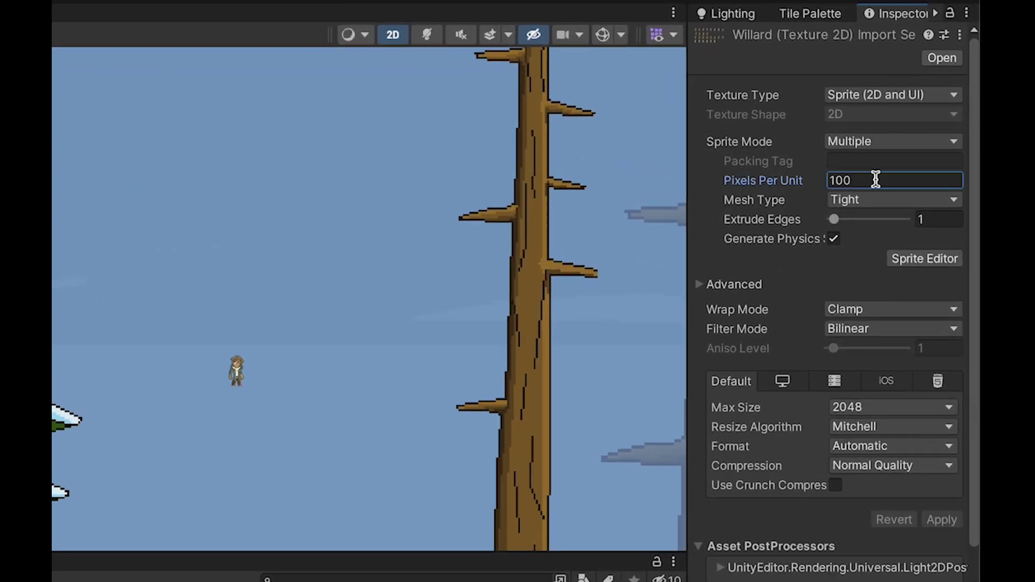
pyautogui.doubleClick(875, 180)
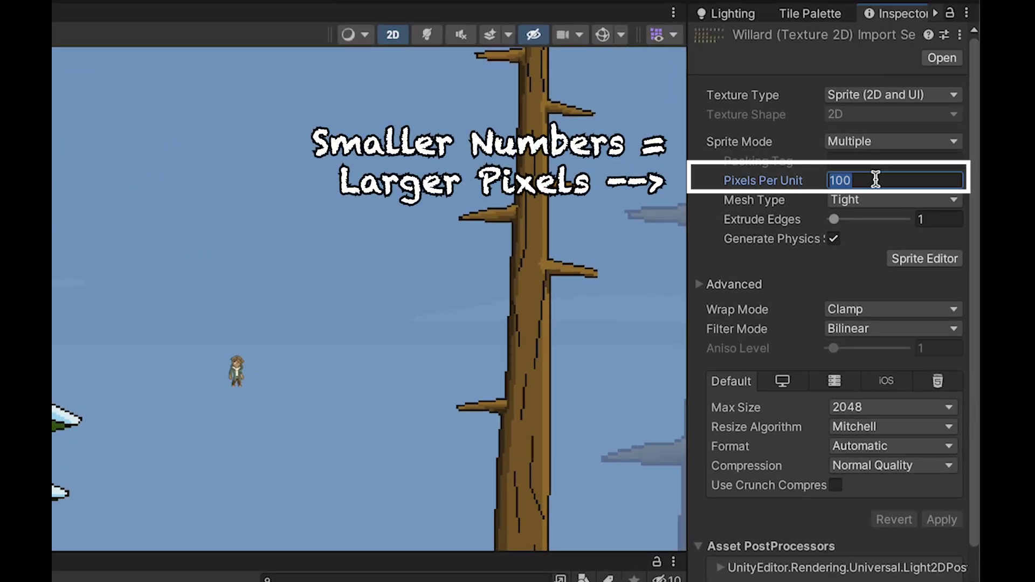
pyautogui.write('32')
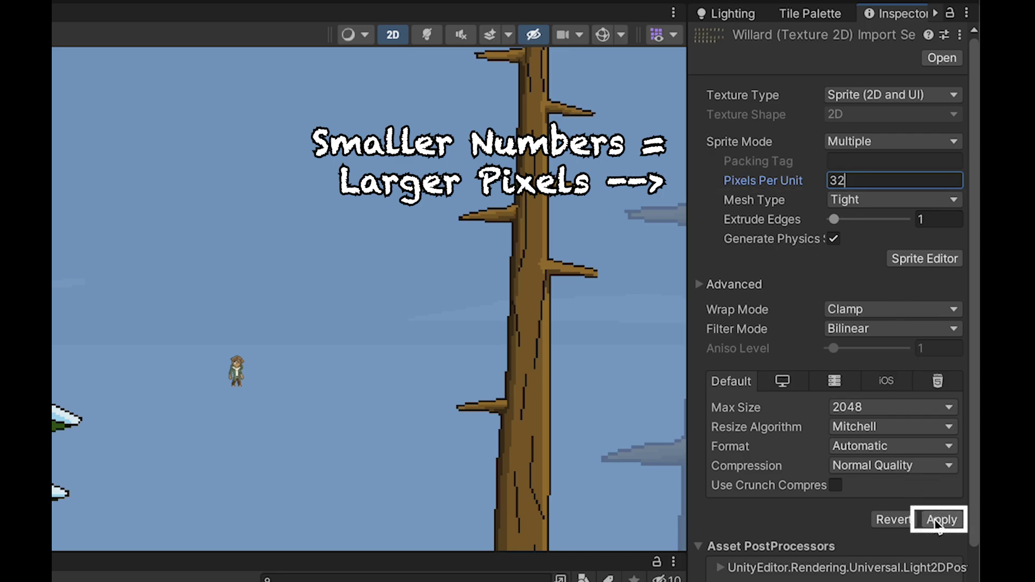
pyautogui.click(938, 522)
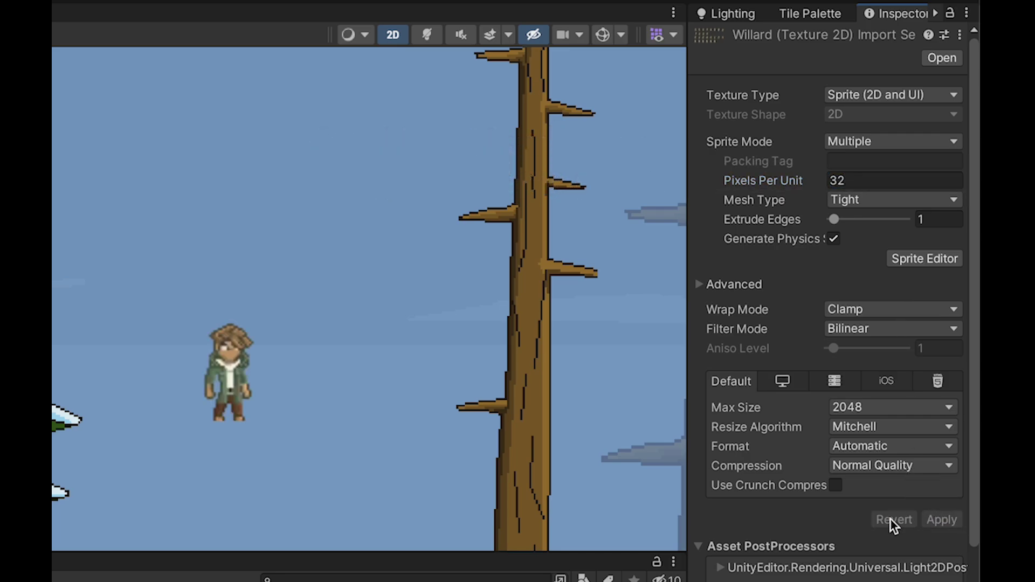
# Switch the texture to Point (no filter) filtering and RGBA 32 bit format, applying each.
pyautogui.moveTo(305, 382); pyautogui.dragTo(341, 245, button='middle')
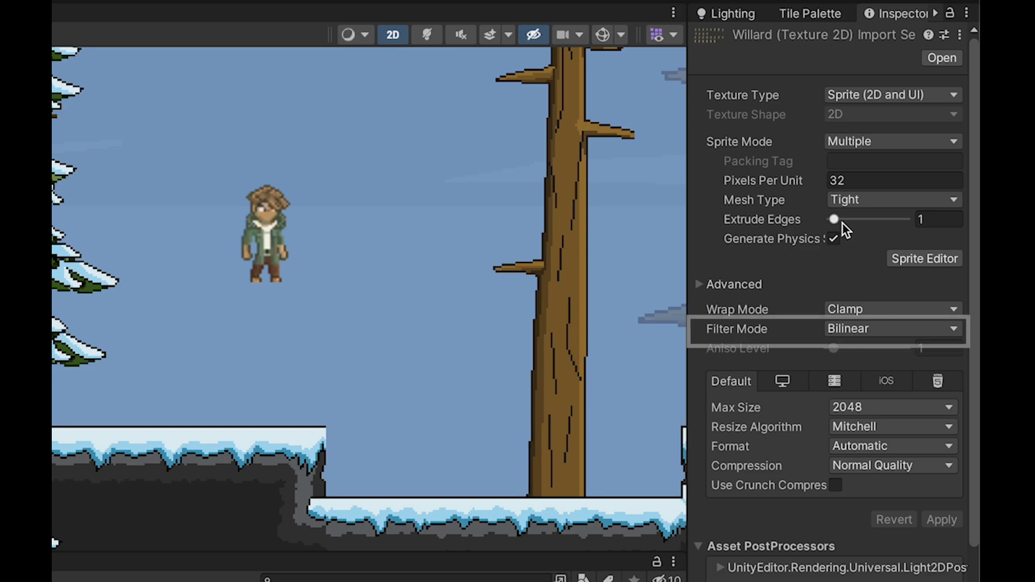
pyautogui.click(865, 330)
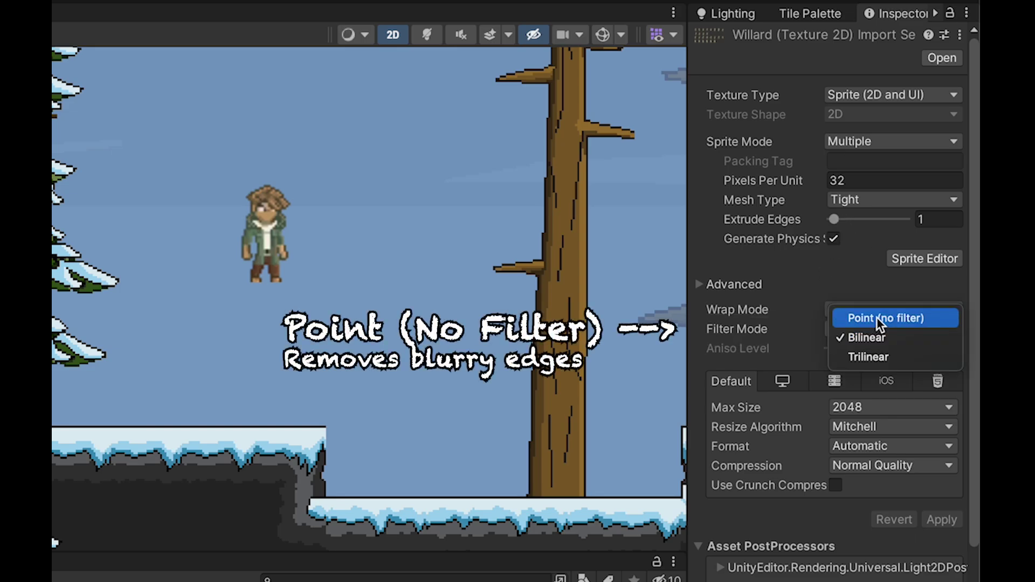
pyautogui.click(879, 322)
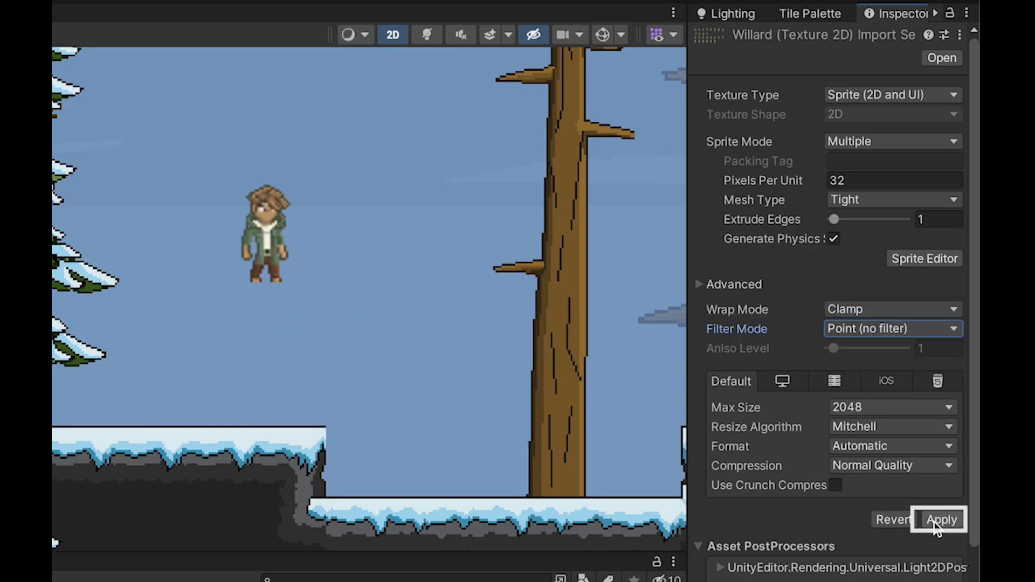
pyautogui.click(938, 521)
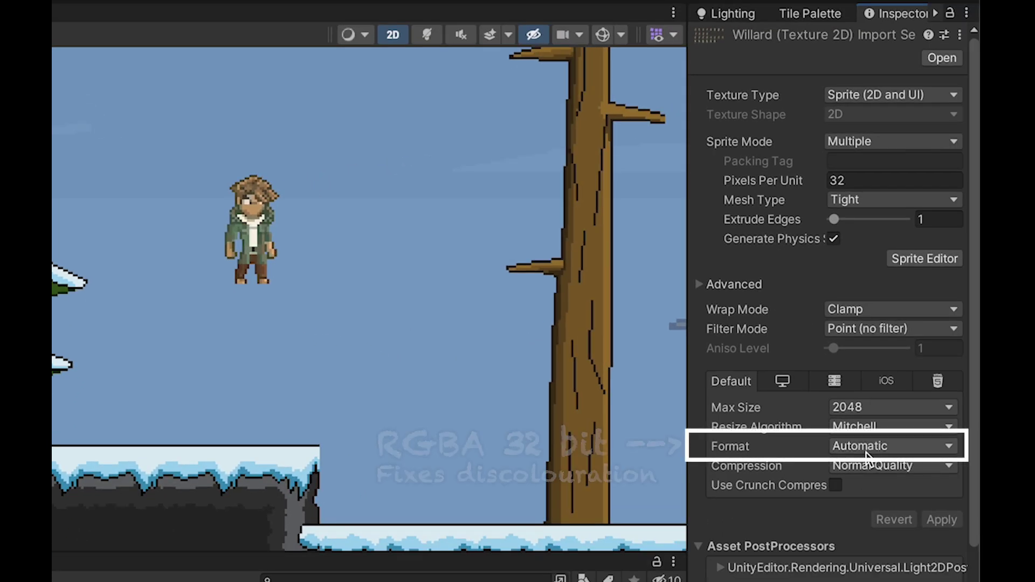
pyautogui.click(865, 453)
pyautogui.click(876, 467)
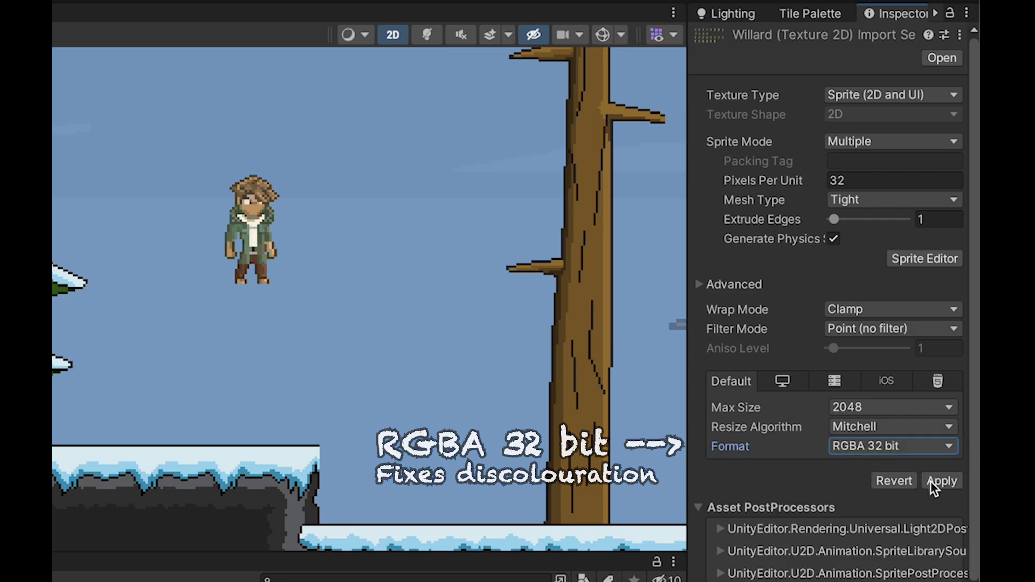
pyautogui.click(931, 482)
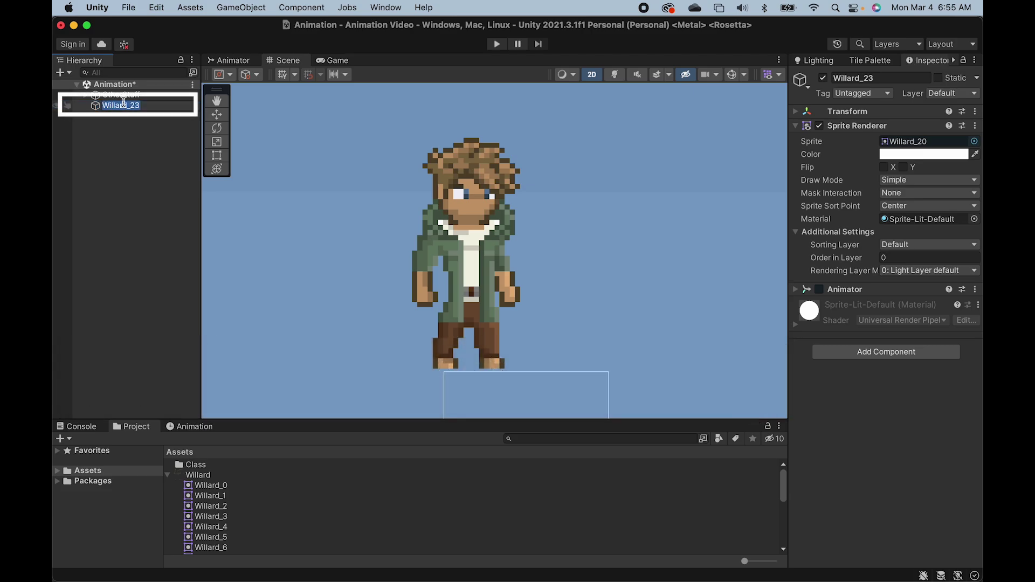
# Select Willard_23, open the Animation window and dock it beneath the Scene view.
pyautogui.click(128, 139)
pyautogui.click(126, 108)
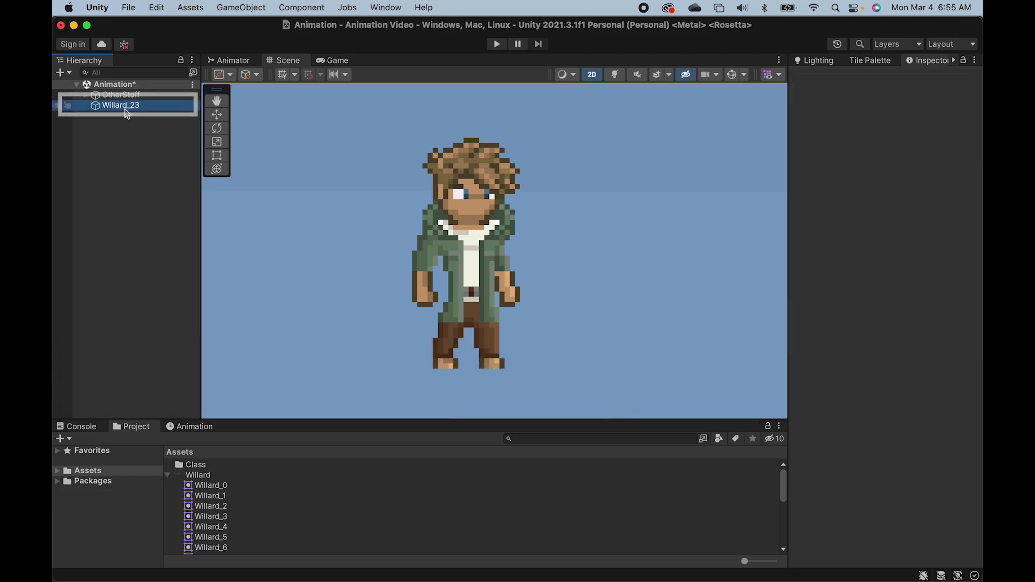
pyautogui.click(190, 427)
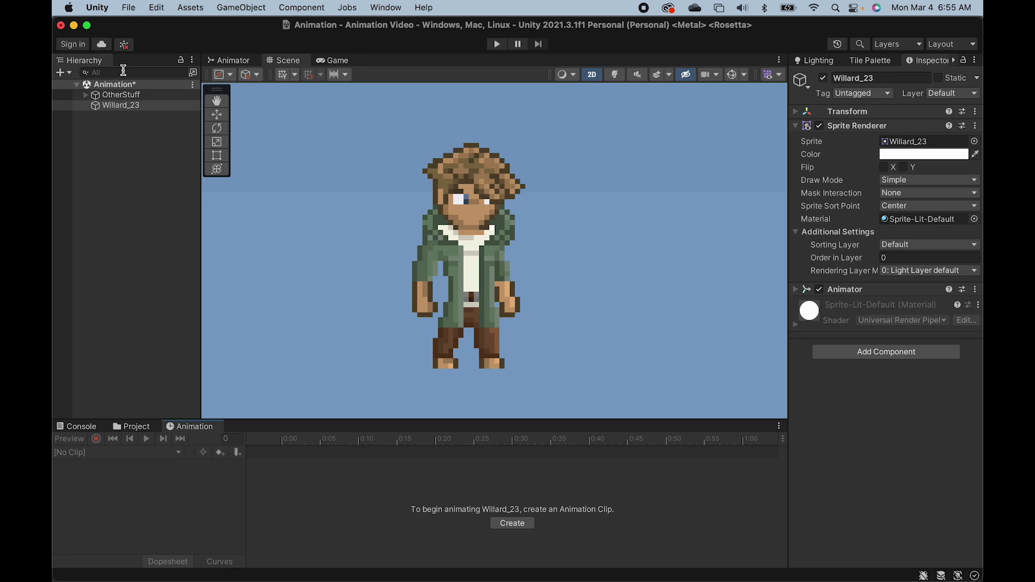
pyautogui.click(386, 8)
pyautogui.moveTo(433, 284)
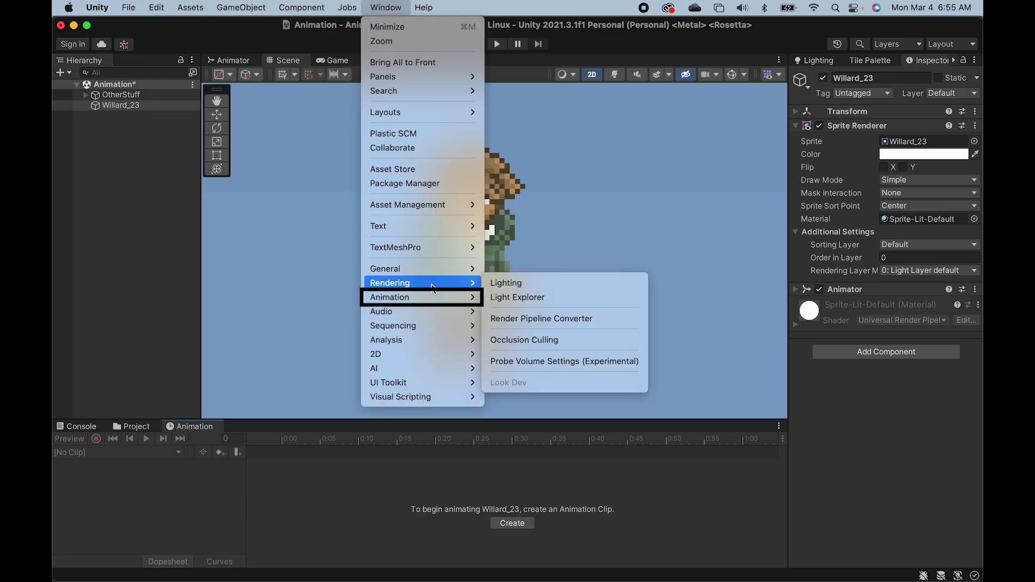
pyautogui.click(104, 290)
pyautogui.moveTo(189, 432); pyautogui.dragTo(332, 393)
pyautogui.scroll(-3, 254, 513)
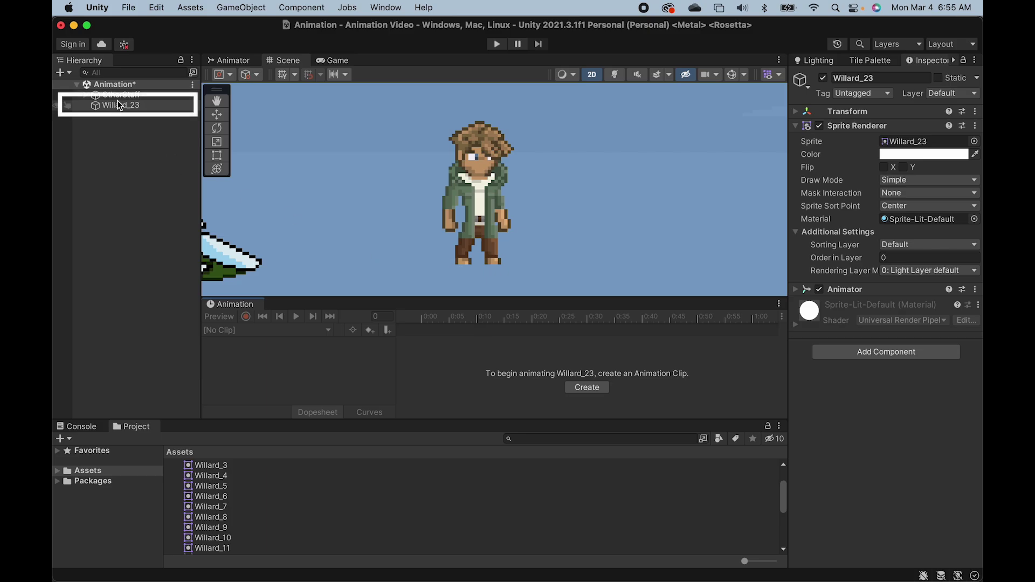
# Create an Idle clip and drop sprites Willard_20 through Willard_24 onto its timeline.
pyautogui.click(589, 388)
pyautogui.write('Idle')
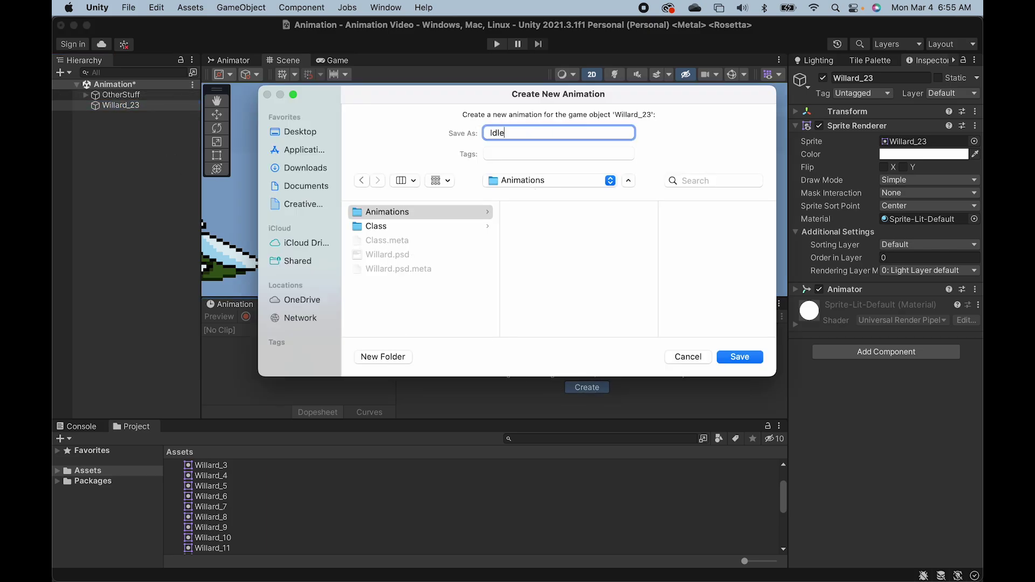
pyautogui.press('Return')
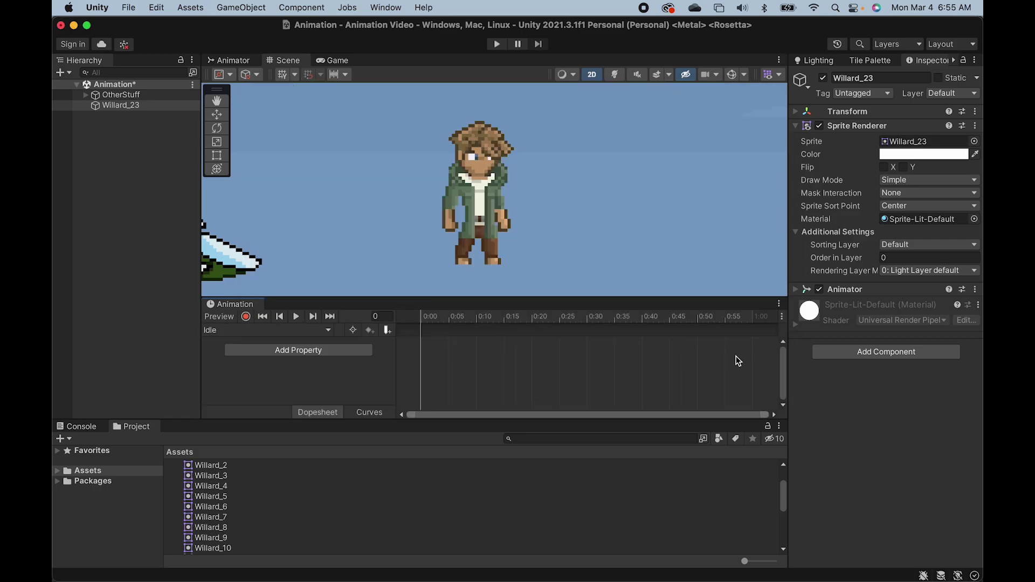
pyautogui.scroll(-5, 252, 538)
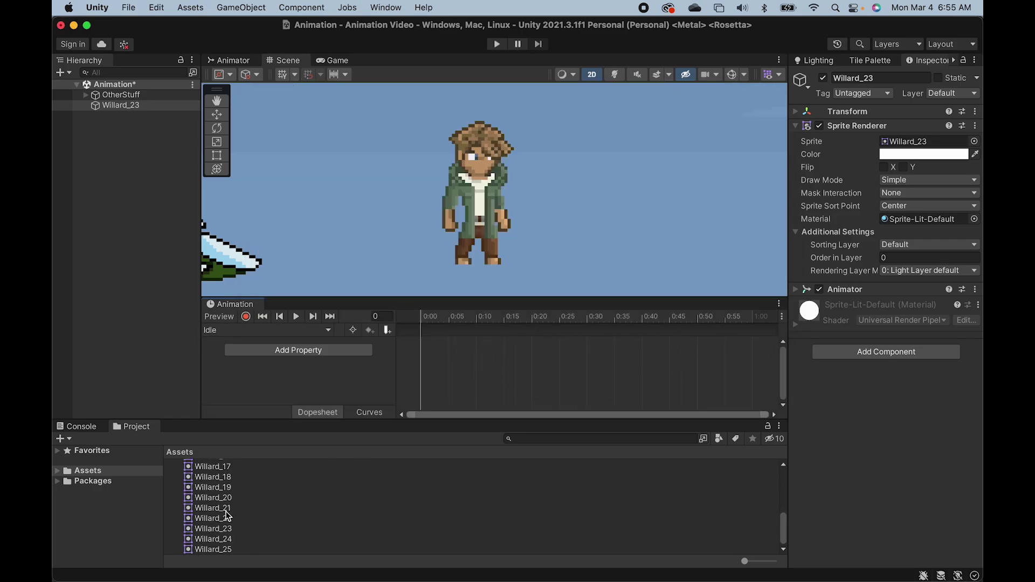
pyautogui.click(229, 498)
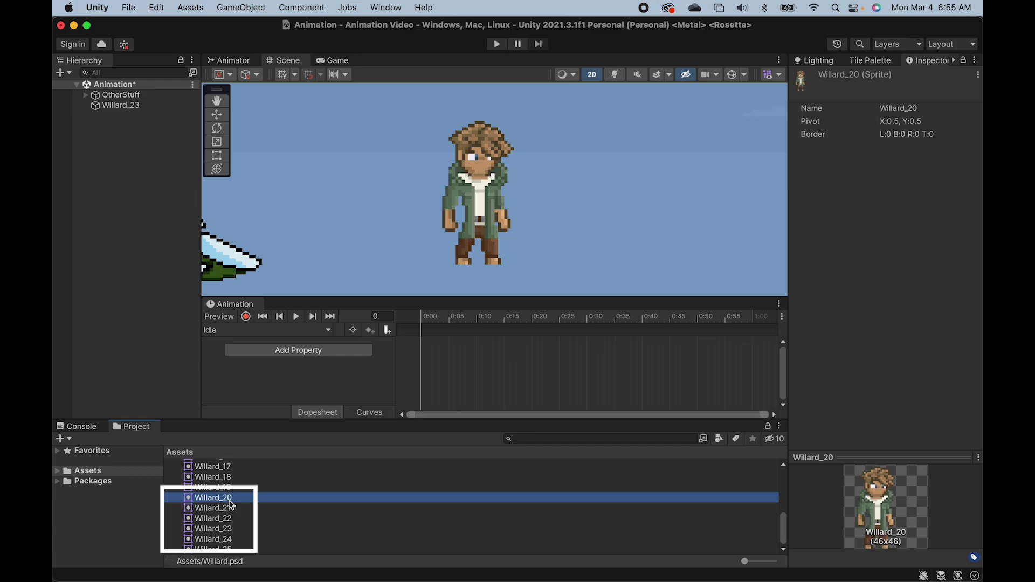
pyautogui.keyDown('shift'); pyautogui.click(227, 543); pyautogui.keyUp('shift')
pyautogui.moveTo(227, 544); pyautogui.dragTo(435, 355)
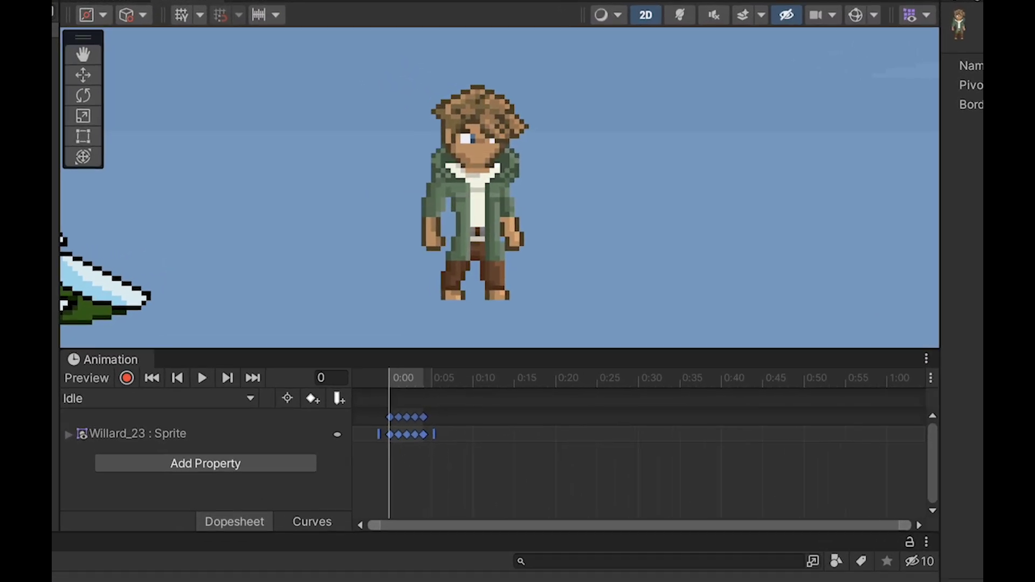
pyautogui.click(202, 376)
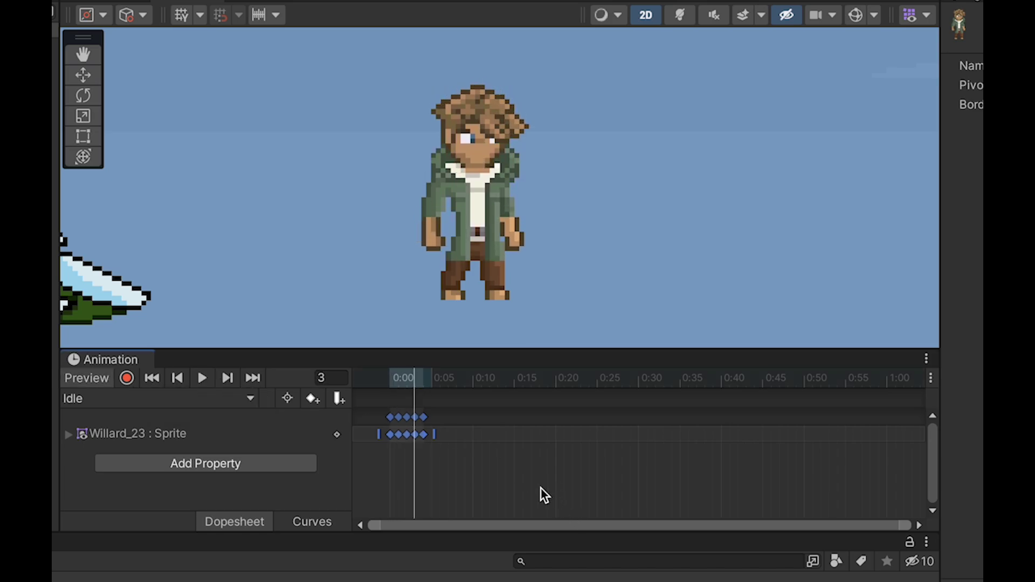
# Stretch the Idle keyframes to span one second and preview the result.
pyautogui.moveTo(534, 493); pyautogui.dragTo(326, 372)
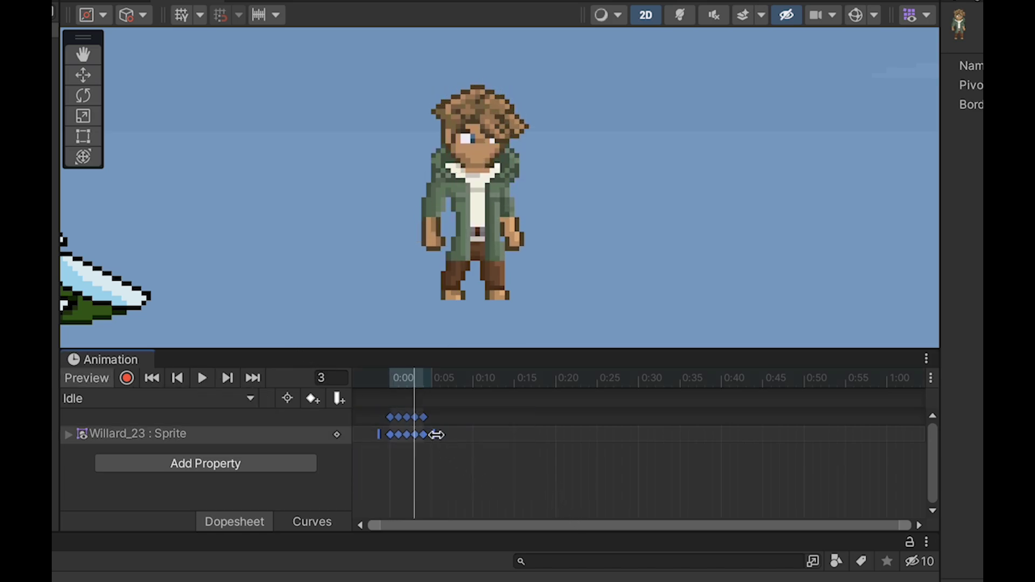
pyautogui.moveTo(437, 434); pyautogui.dragTo(903, 456)
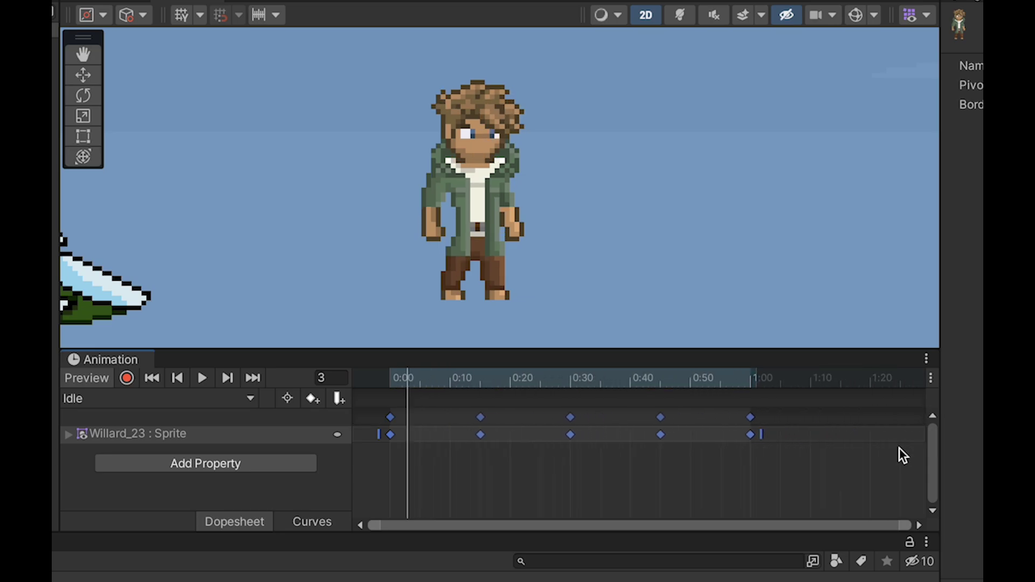
pyautogui.click(201, 377)
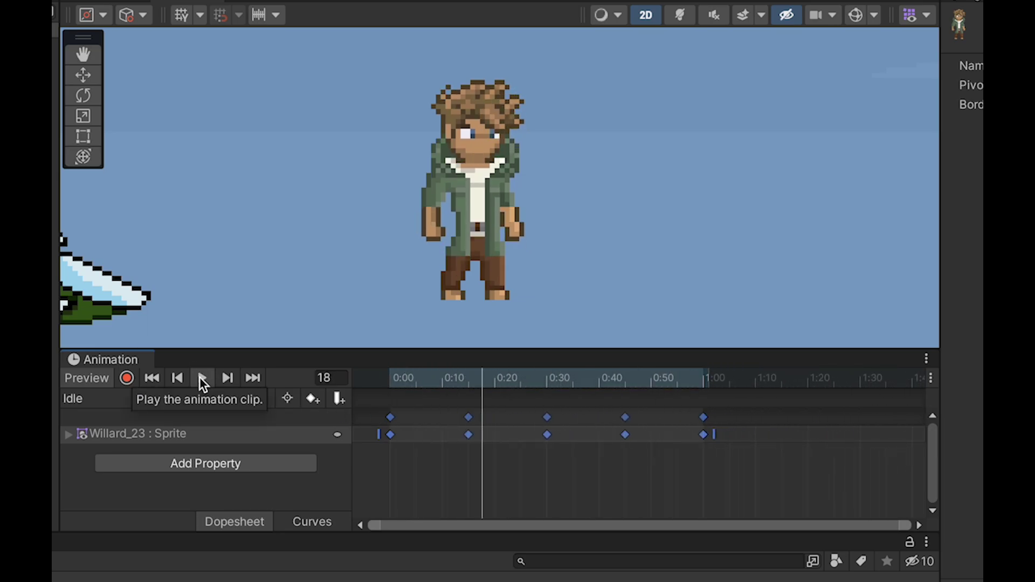
pyautogui.click(202, 378)
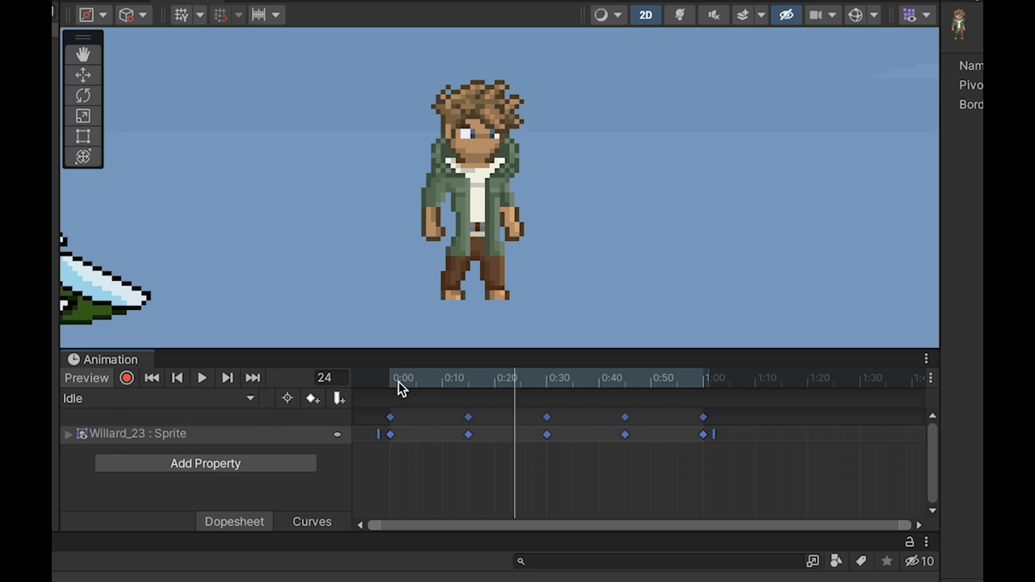
pyautogui.moveTo(399, 383); pyautogui.dragTo(702, 420)
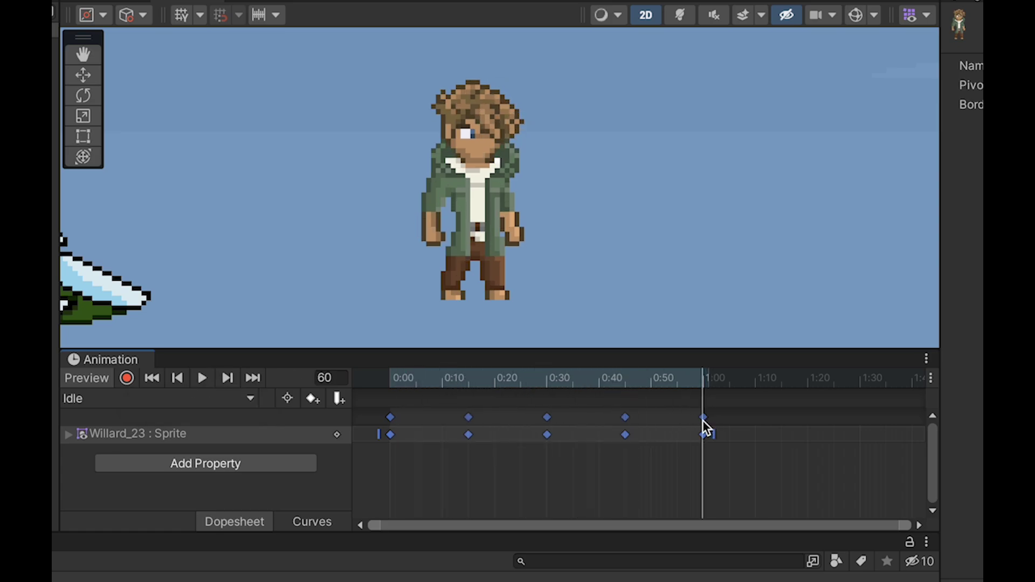
# Paste a copy of the first keyframe after the last one to close the Idle loop.
pyautogui.click(440, 472)
pyautogui.click(390, 433)
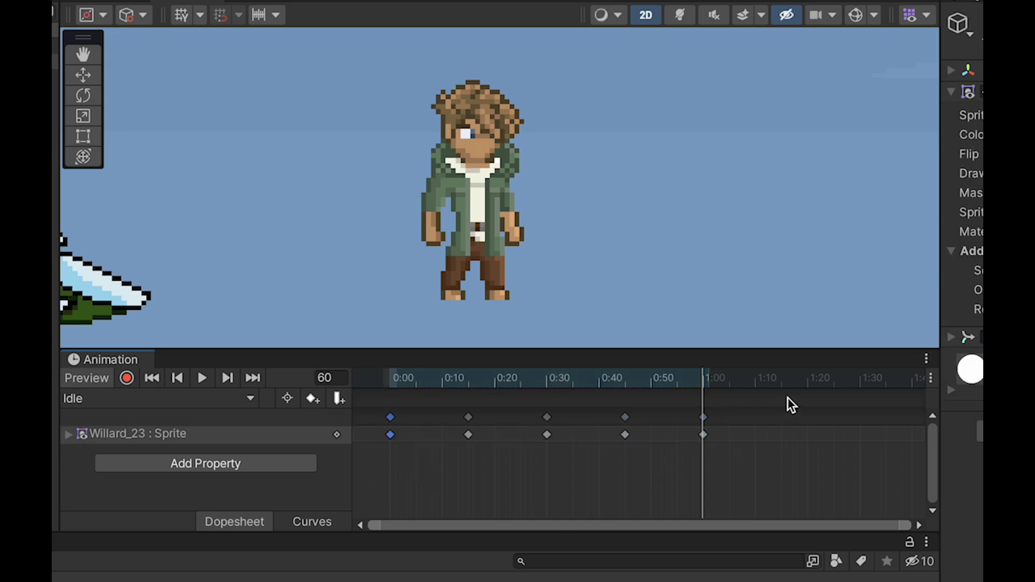
pyautogui.click(781, 383)
pyautogui.hotkey('ctrl', 'v')
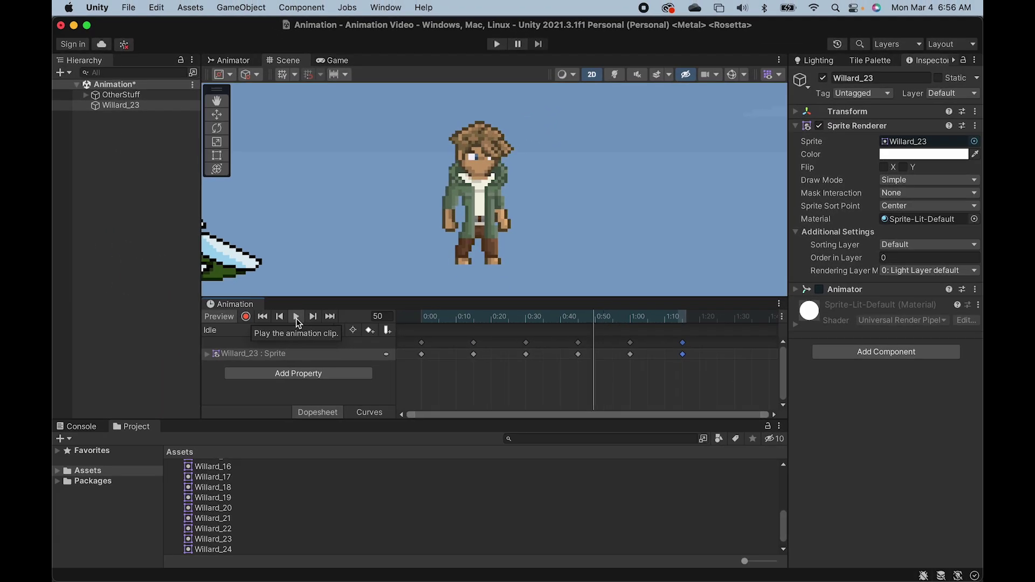
pyautogui.click(216, 368)
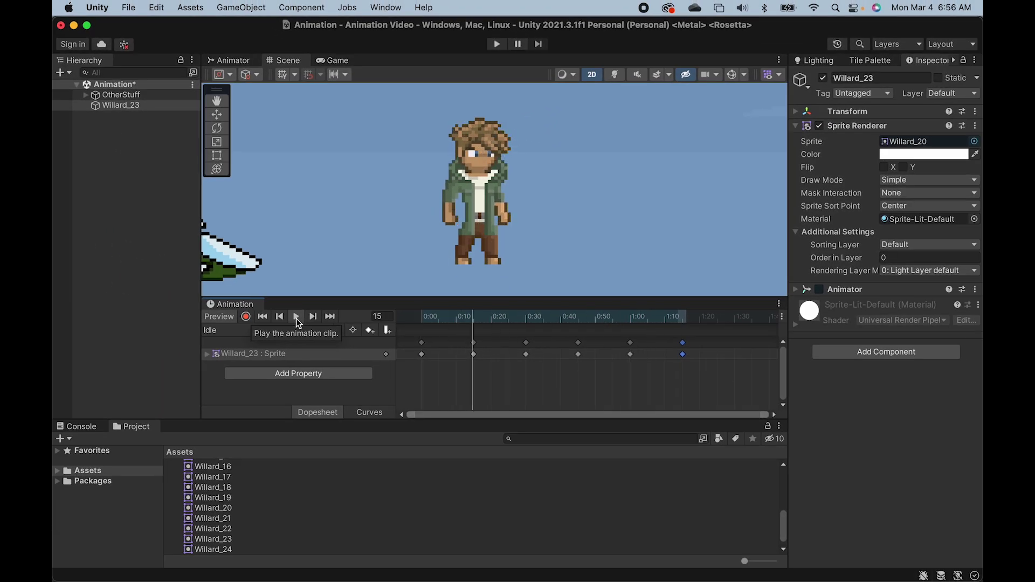
# In the Animator, place Exit below Entry and the Idle state to Entry's right.
pyautogui.moveTo(230, 304); pyautogui.dragTo(215, 431)
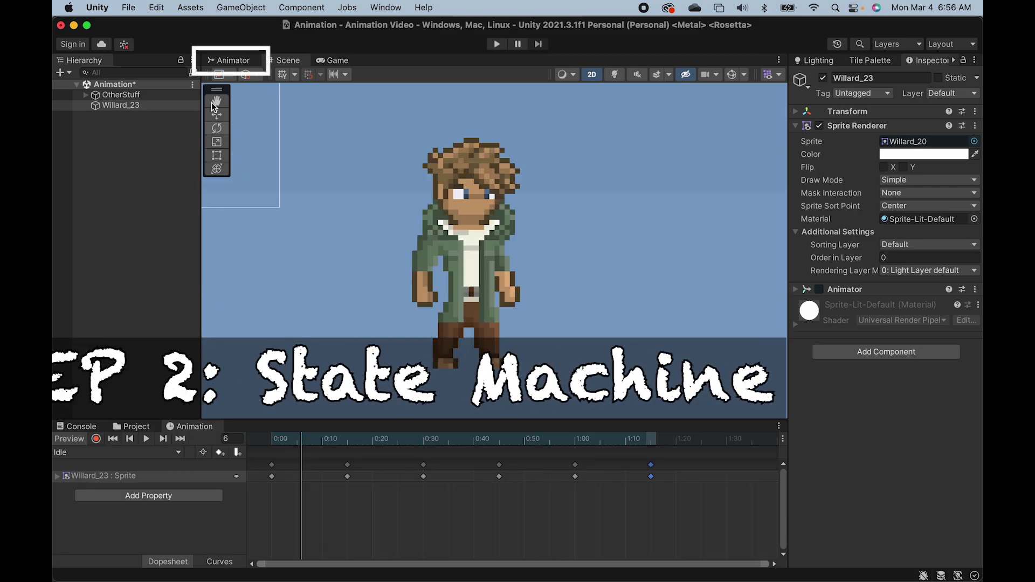
pyautogui.click(226, 66)
pyautogui.moveTo(706, 243); pyautogui.dragTo(457, 280)
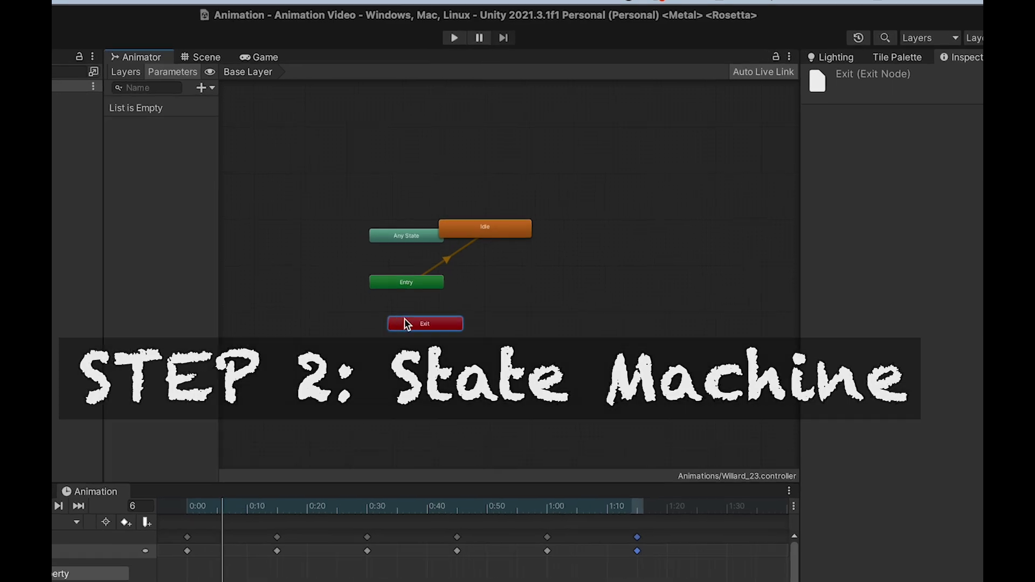
pyautogui.scroll(5, 425, 313)
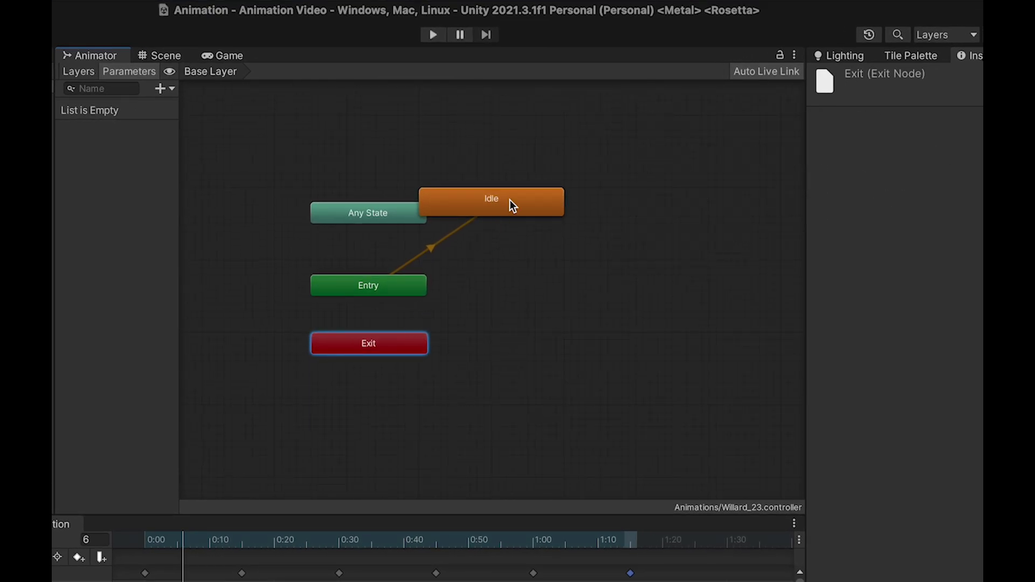
pyautogui.moveTo(509, 201); pyautogui.dragTo(600, 290)
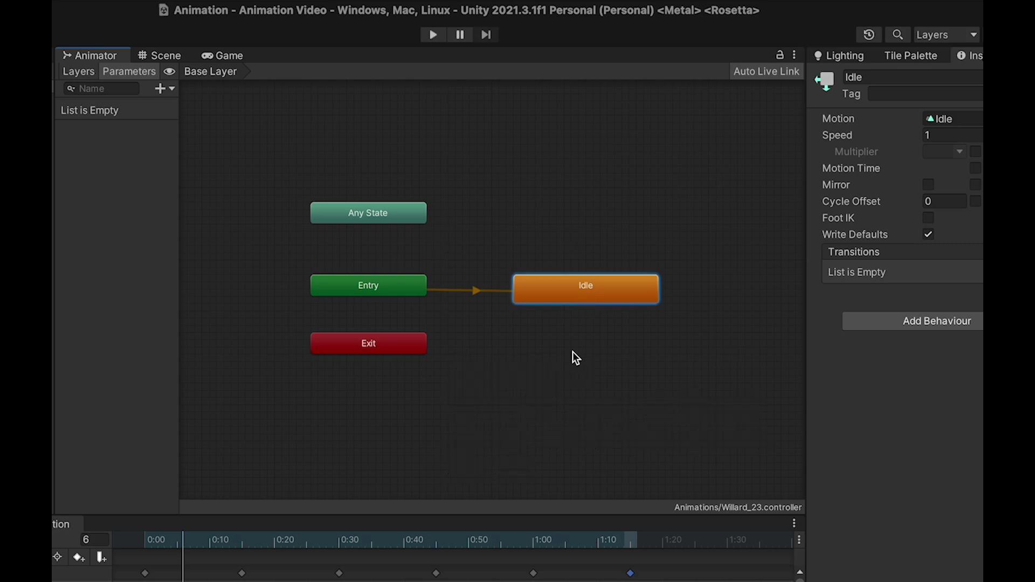
pyautogui.rightClick(583, 295)
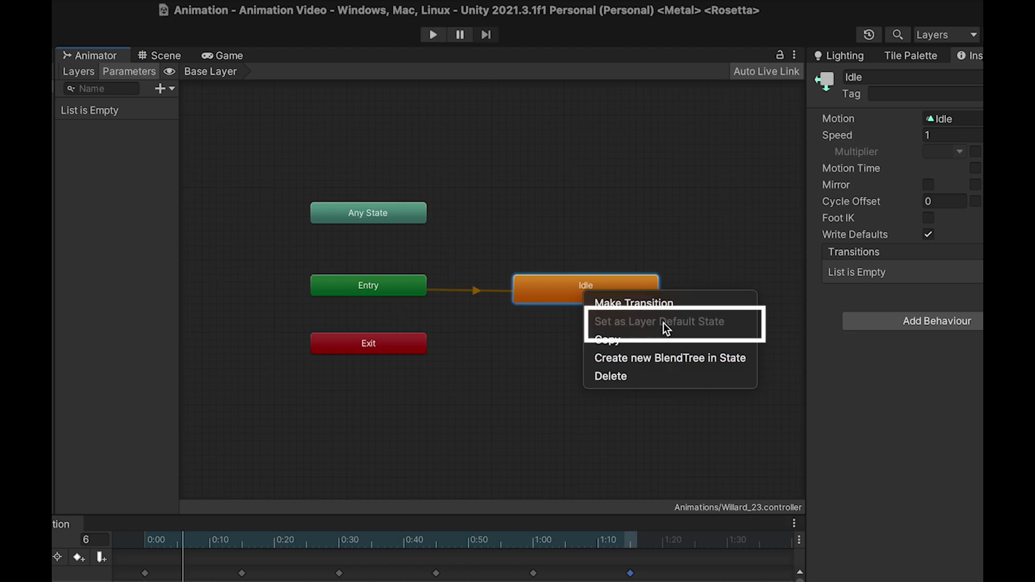
pyautogui.click(631, 227)
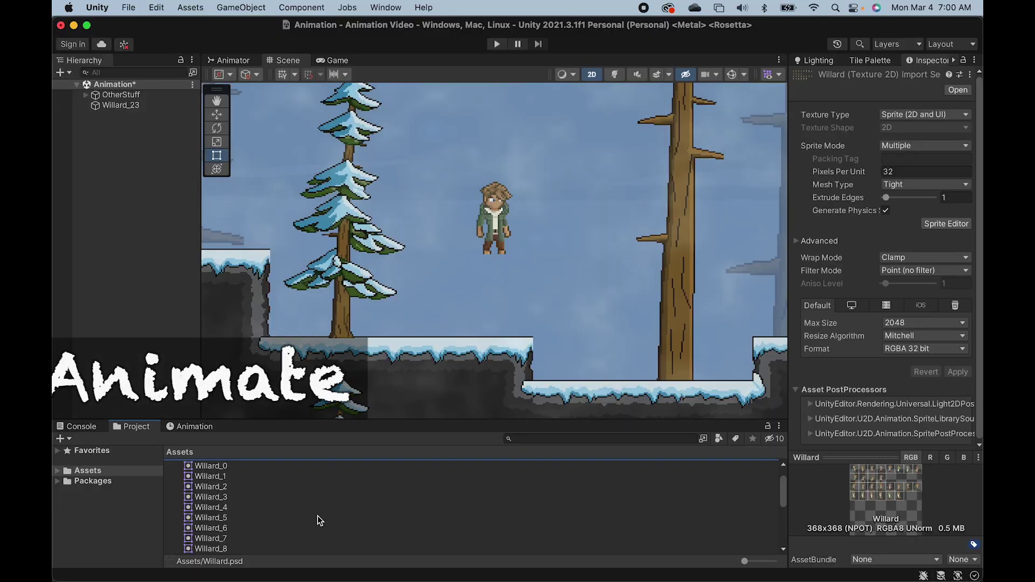
# With Willard_23 selected, create a new animation clip named Run.
pyautogui.click(116, 107)
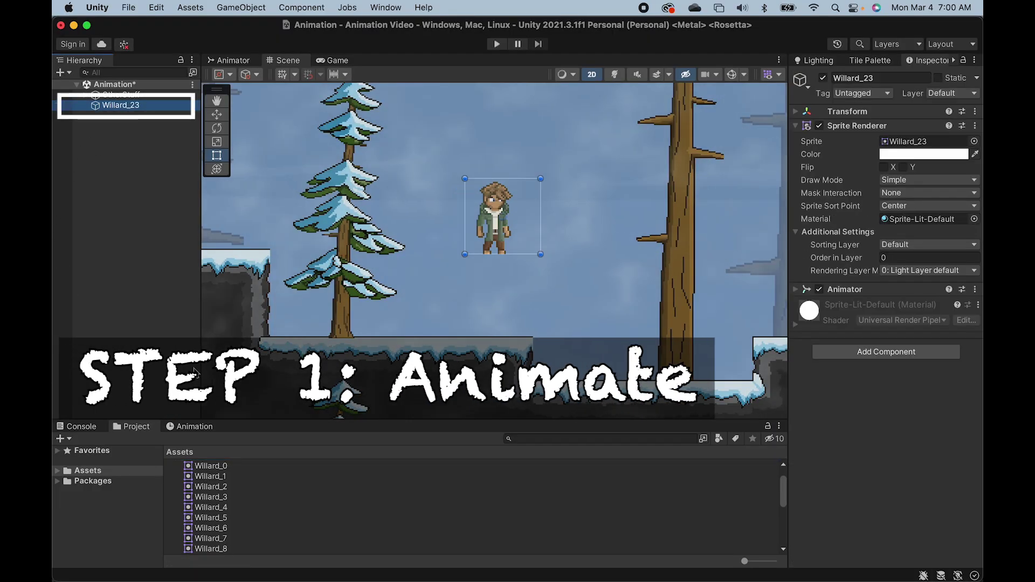
pyautogui.moveTo(188, 427); pyautogui.dragTo(335, 381)
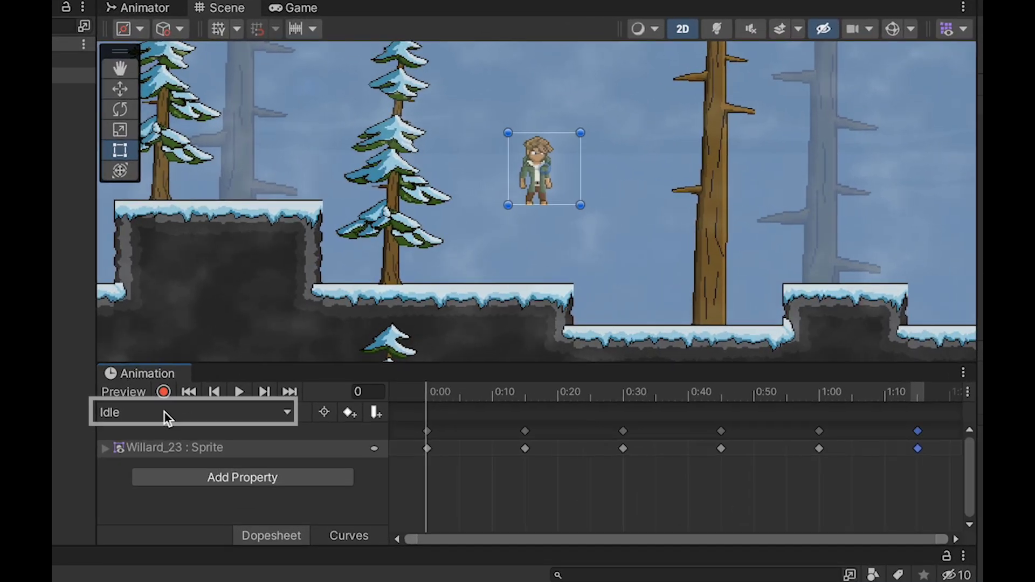
pyautogui.click(120, 412)
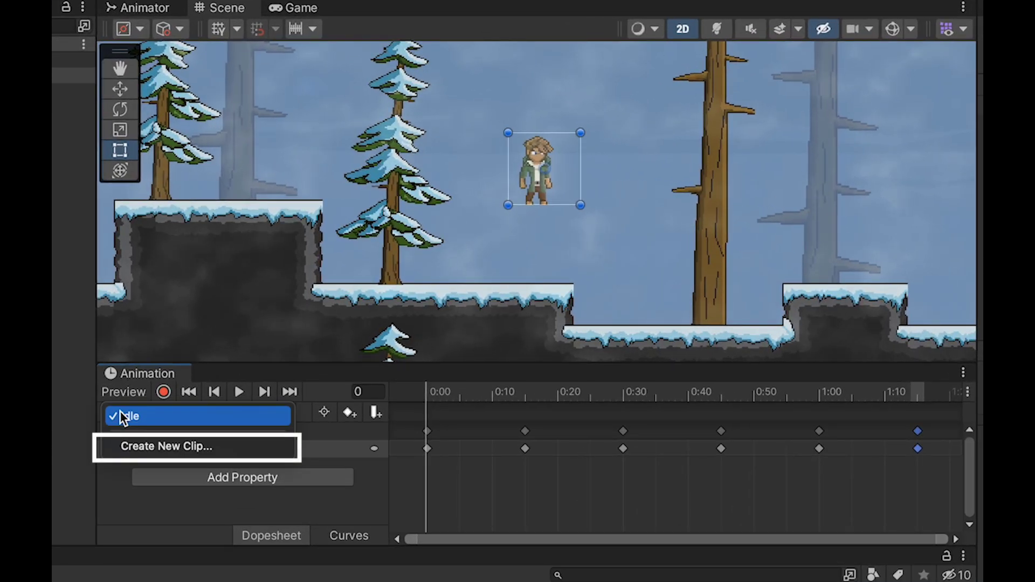
pyautogui.click(164, 445)
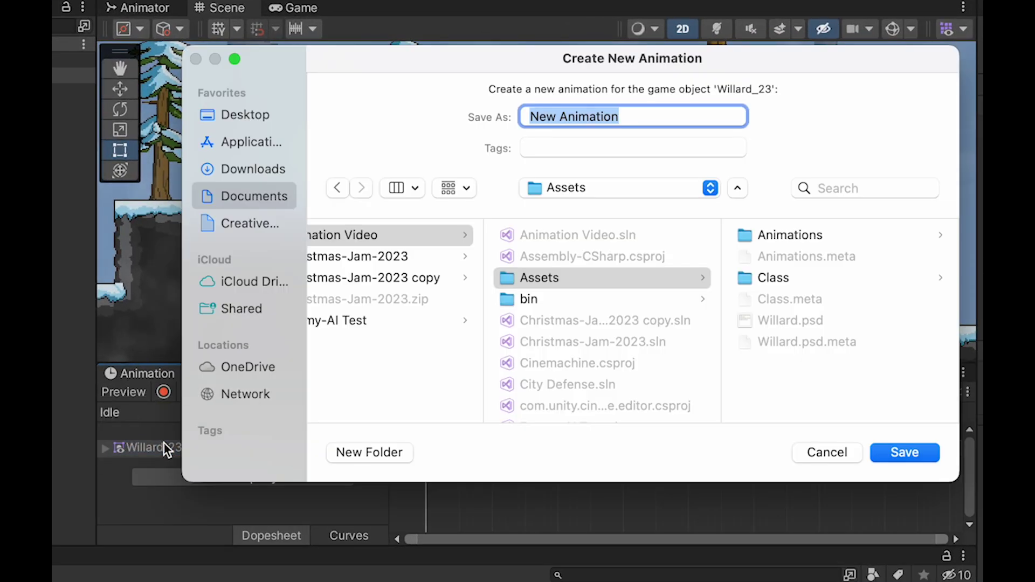
pyautogui.write('Run')
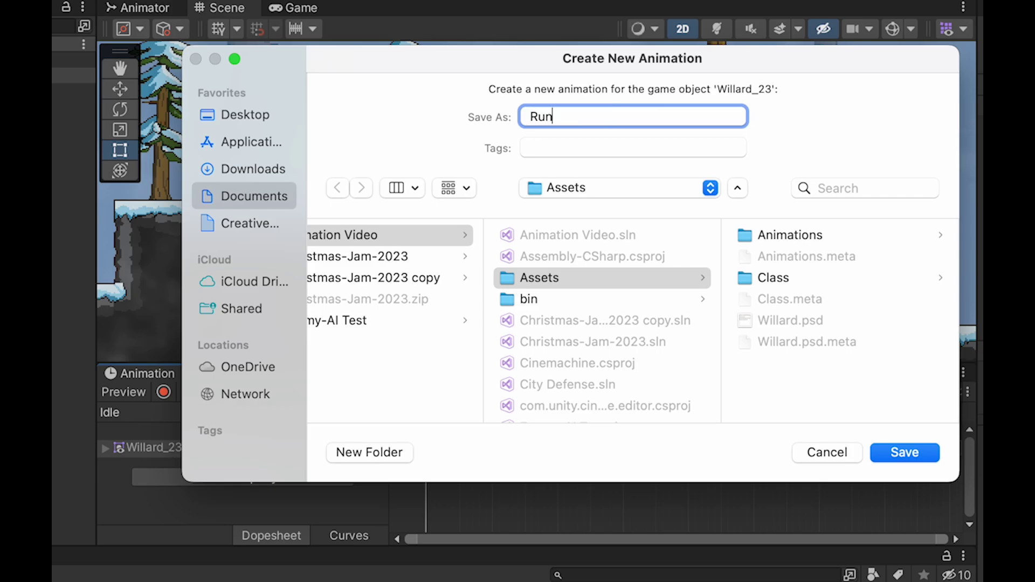
pyautogui.press('Return')
# Drop the eight run sprites into the Run clip and spread them to about 0:40.
pyautogui.click(213, 504)
pyautogui.scroll(-3, 224, 507)
pyautogui.keyDown('shift'); pyautogui.click(224, 512); pyautogui.keyUp('shift')
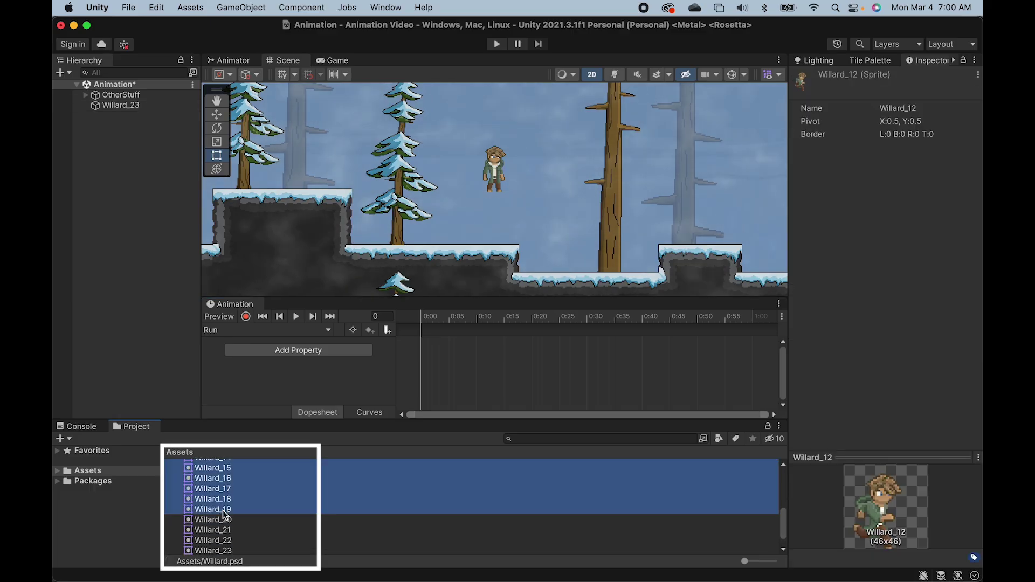
pyautogui.moveTo(224, 515); pyautogui.dragTo(466, 368)
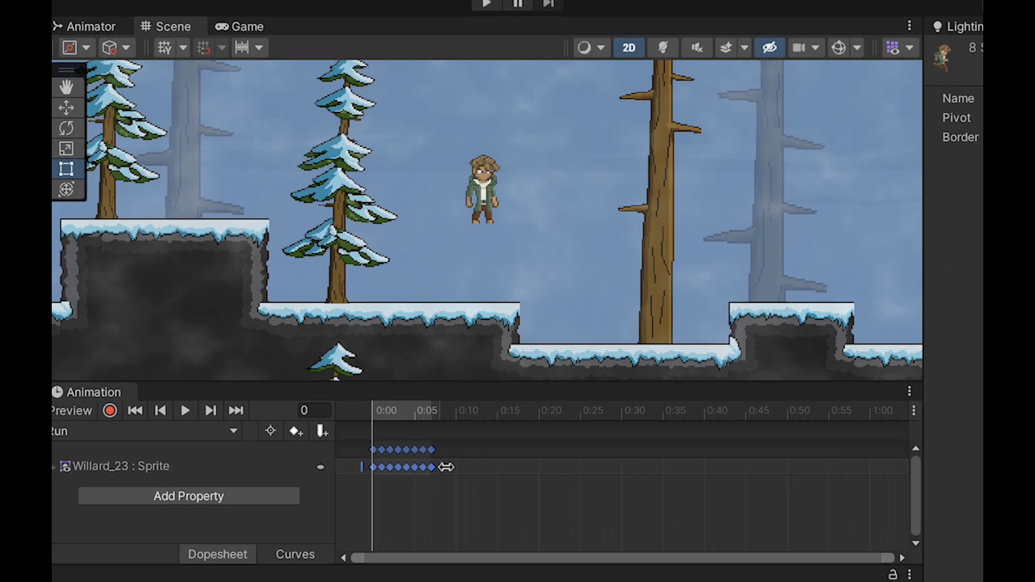
pyautogui.moveTo(446, 467); pyautogui.dragTo(723, 447)
pyautogui.click(185, 410)
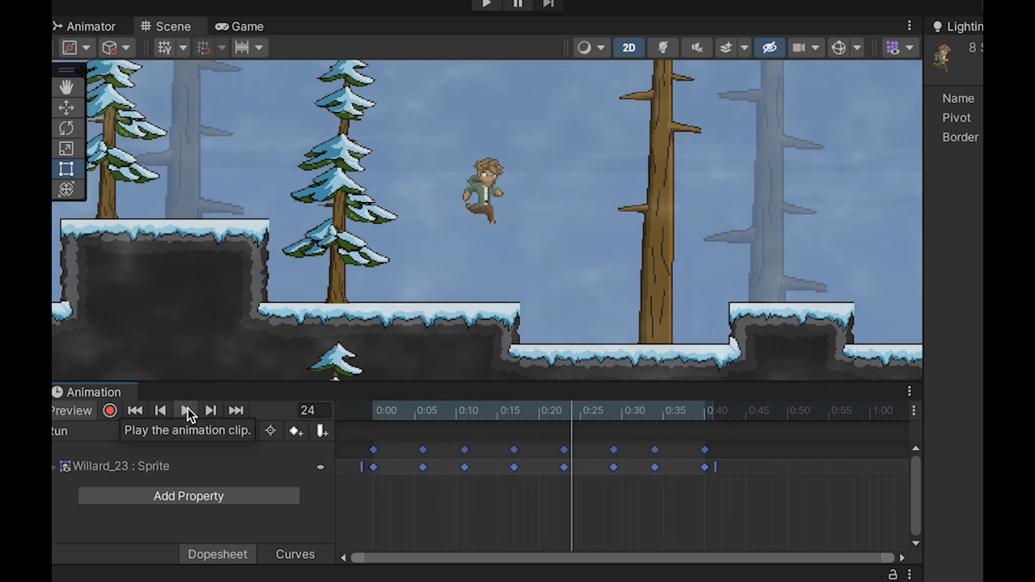
# Paste the first Run keyframe at 0:45 and preview the looping clip.
pyautogui.click(373, 467)
pyautogui.click(742, 412)
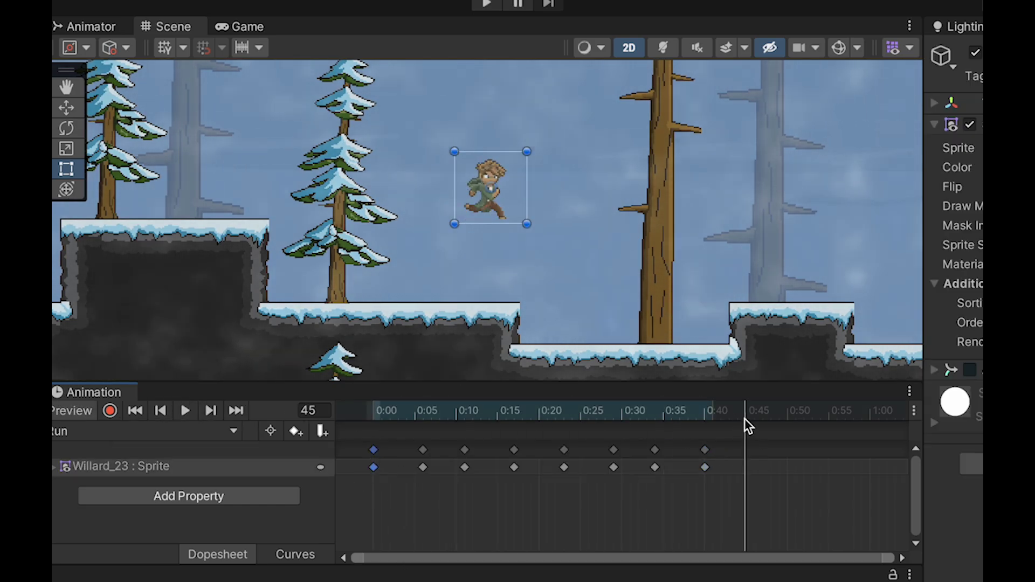
pyautogui.hotkey('ctrl', 'v')
pyautogui.click(185, 410)
pyautogui.scroll(5, 468, 183)
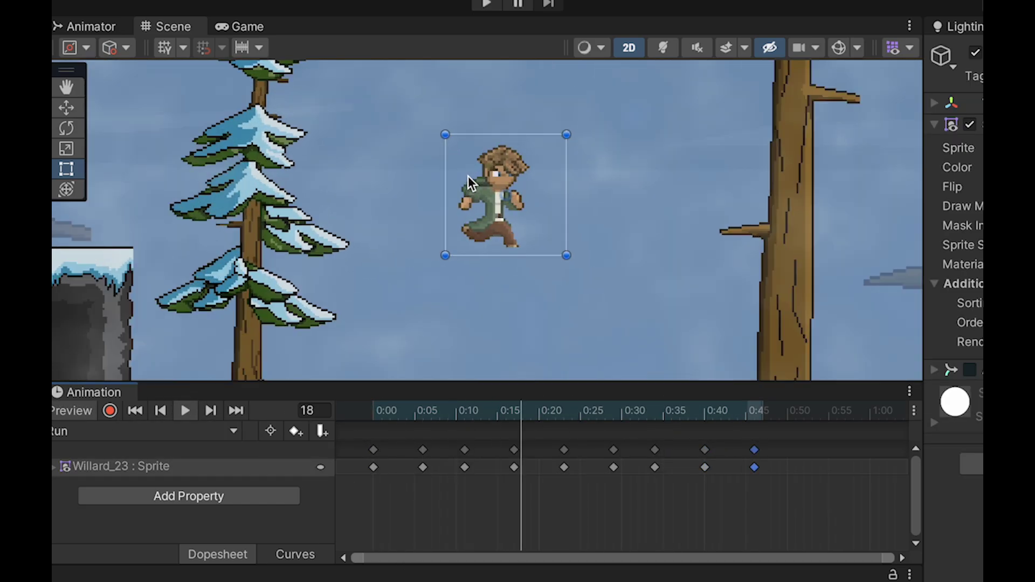
pyautogui.click(184, 410)
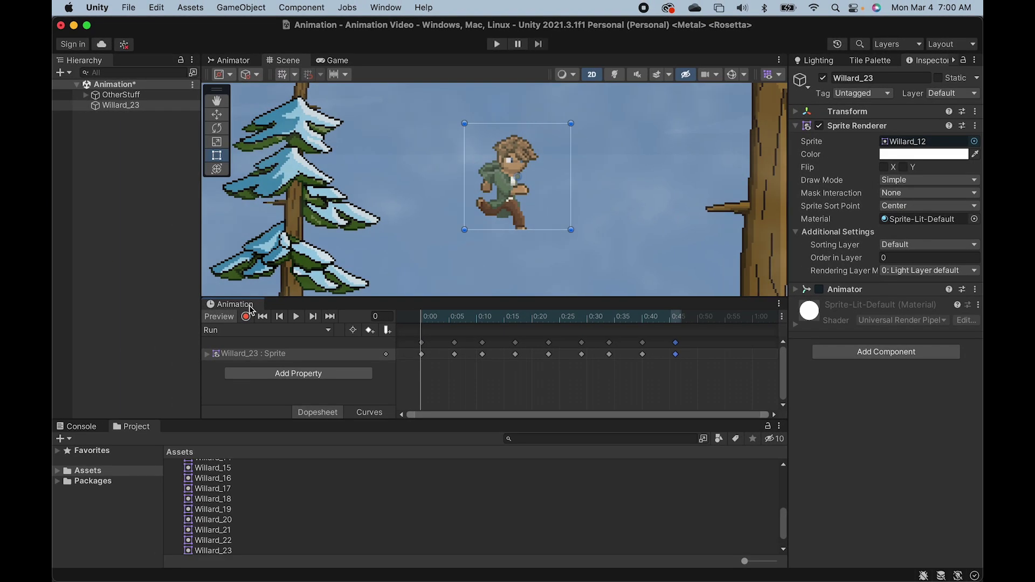
# In the Animator graph, move the Run state above Idle.
pyautogui.moveTo(251, 310); pyautogui.dragTo(259, 432)
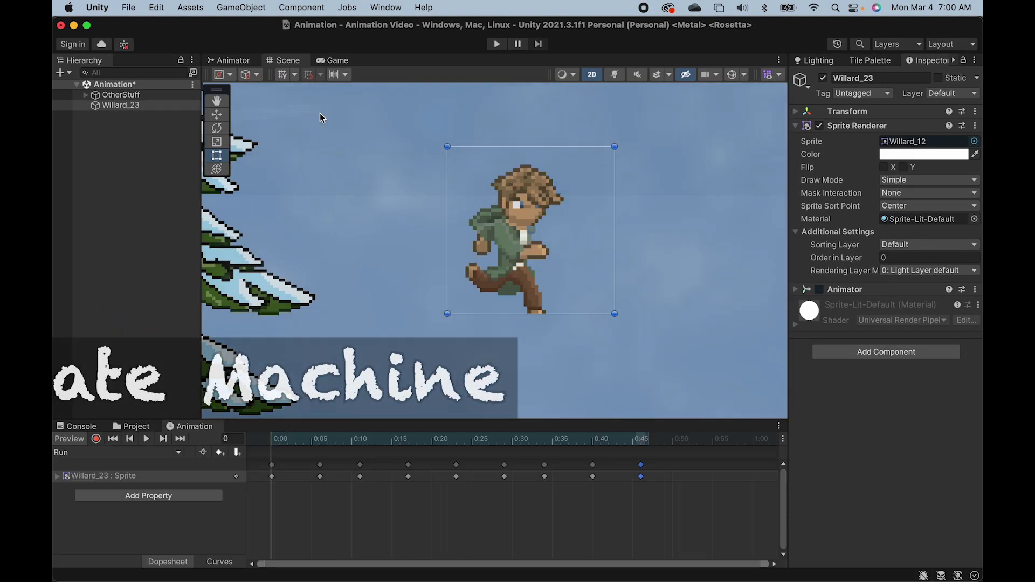
pyautogui.click(242, 64)
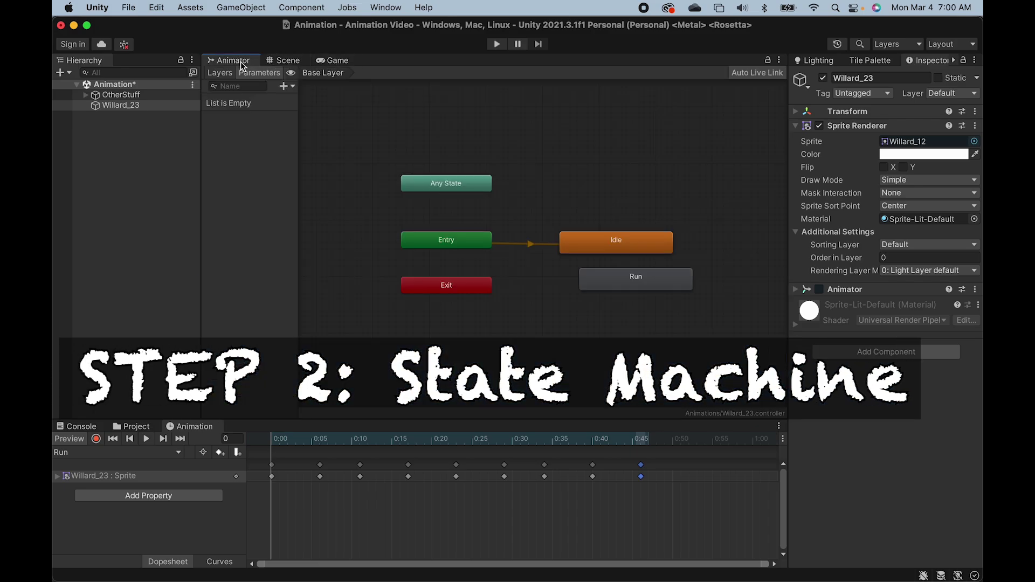
pyautogui.click(615, 270)
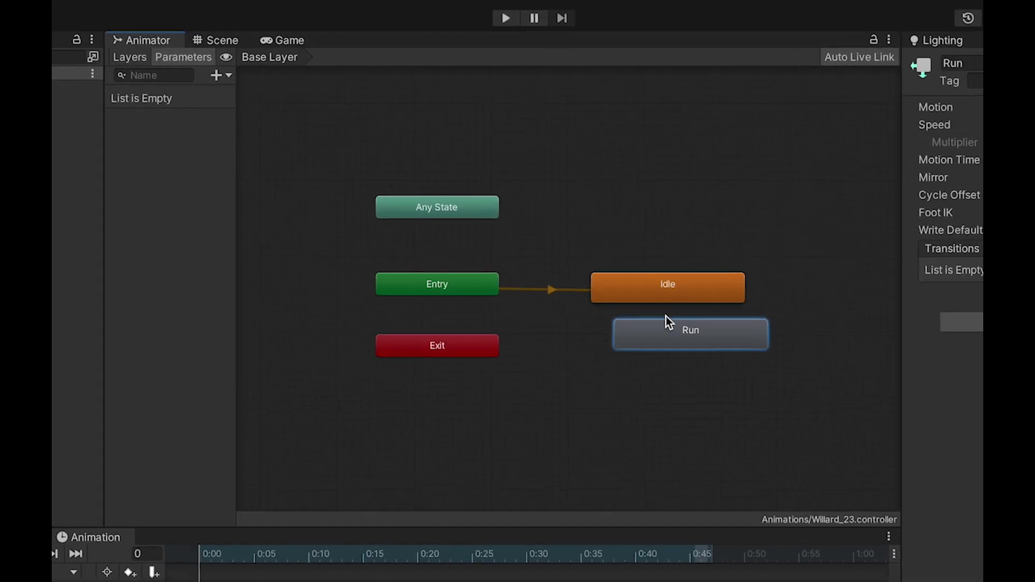
pyautogui.moveTo(665, 331); pyautogui.dragTo(642, 218)
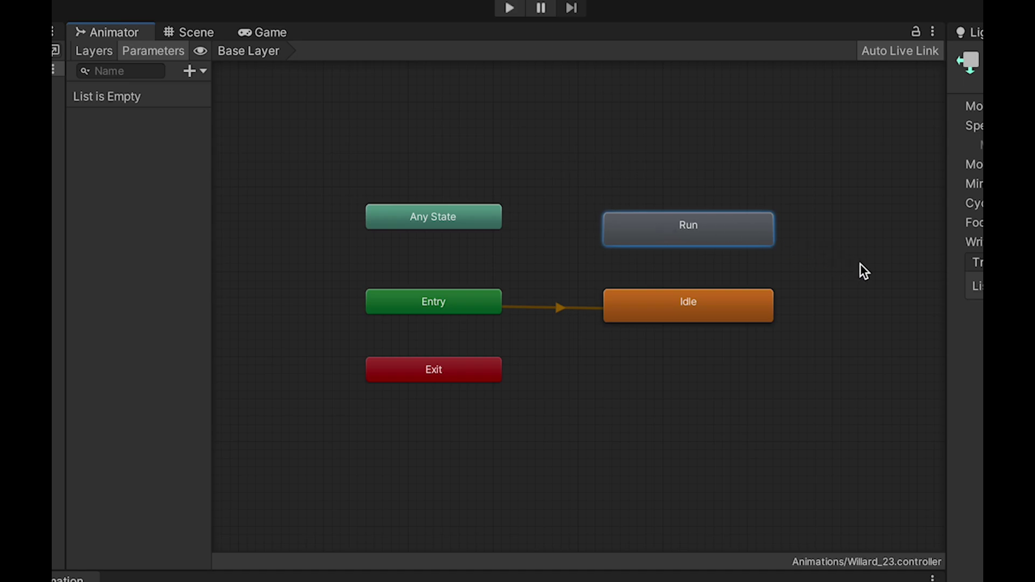
# Make a transition from Idle to Run and select it.
pyautogui.rightClick(643, 306)
pyautogui.click(668, 315)
pyautogui.click(661, 222)
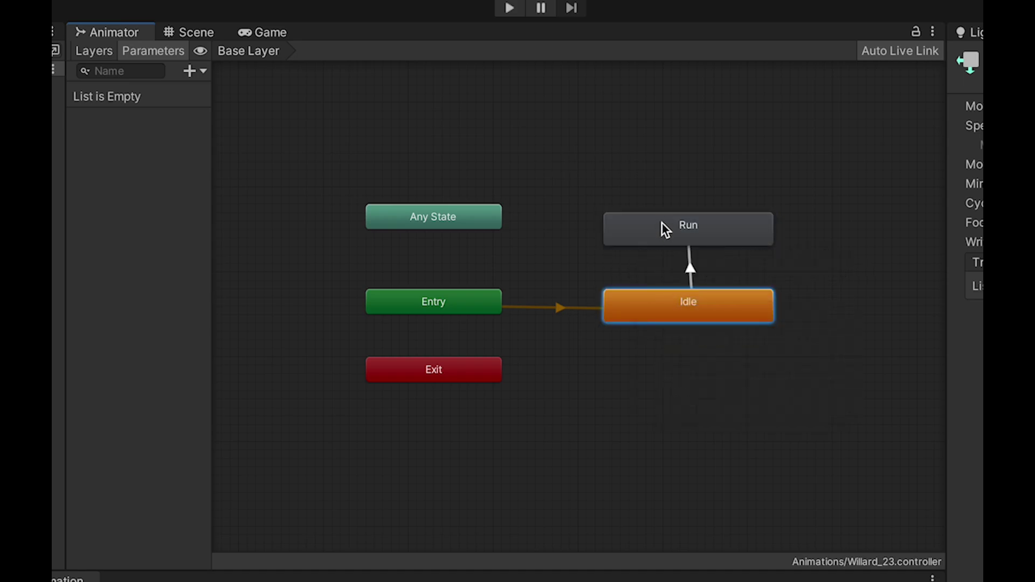
pyautogui.click(692, 266)
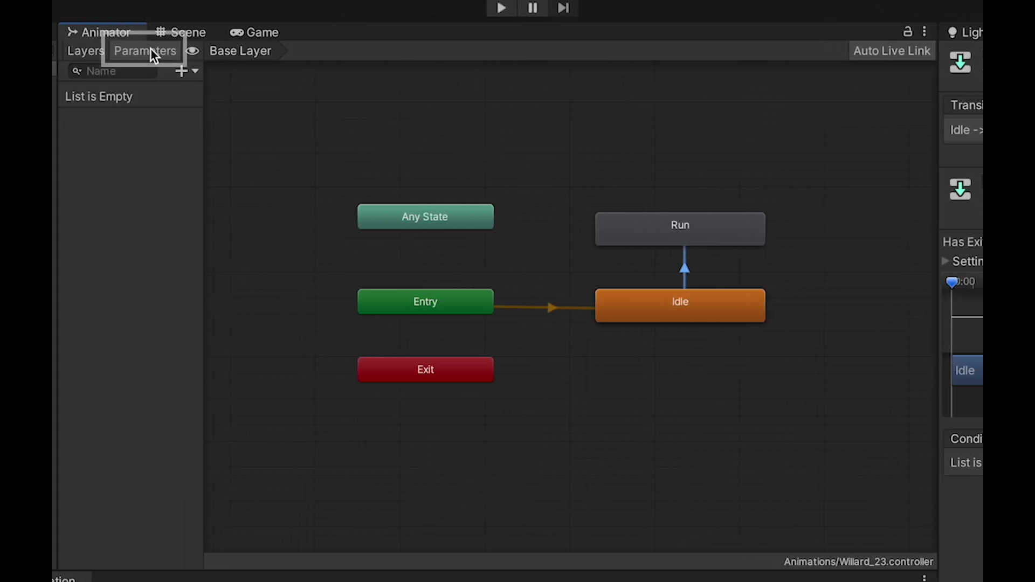
# Add a Float parameter named horizontal and give Idle-to-Run a horizontal Greater 0.1 condition.
pyautogui.click(181, 71)
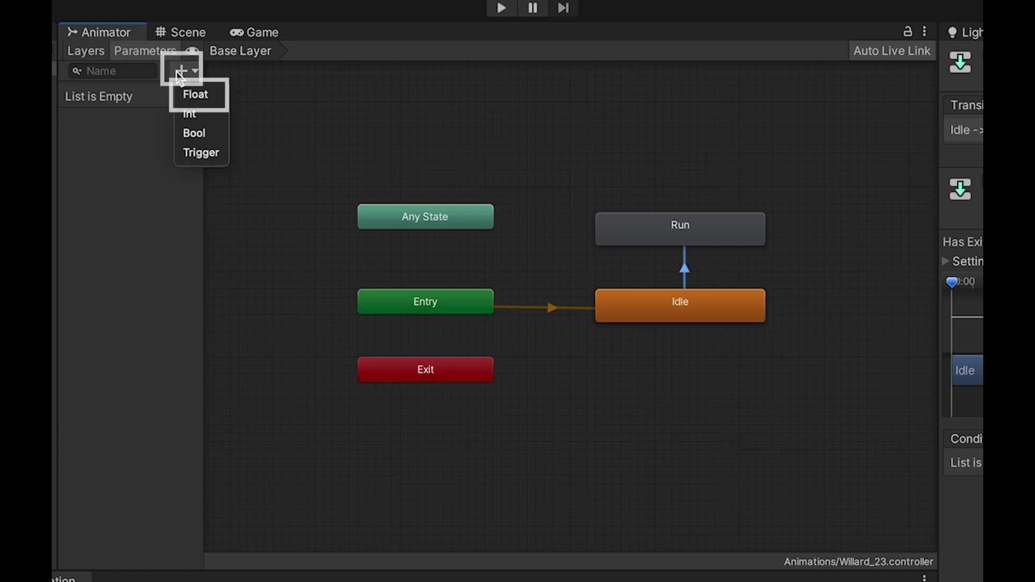
pyautogui.click(203, 101)
pyautogui.write('ho')
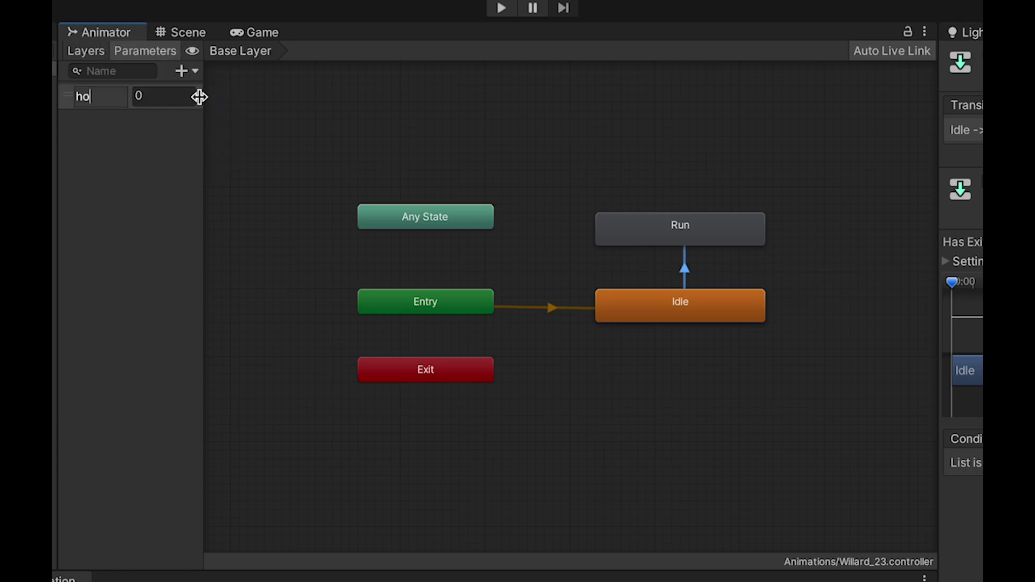
pyautogui.write('rizontal')
pyautogui.press('Return')
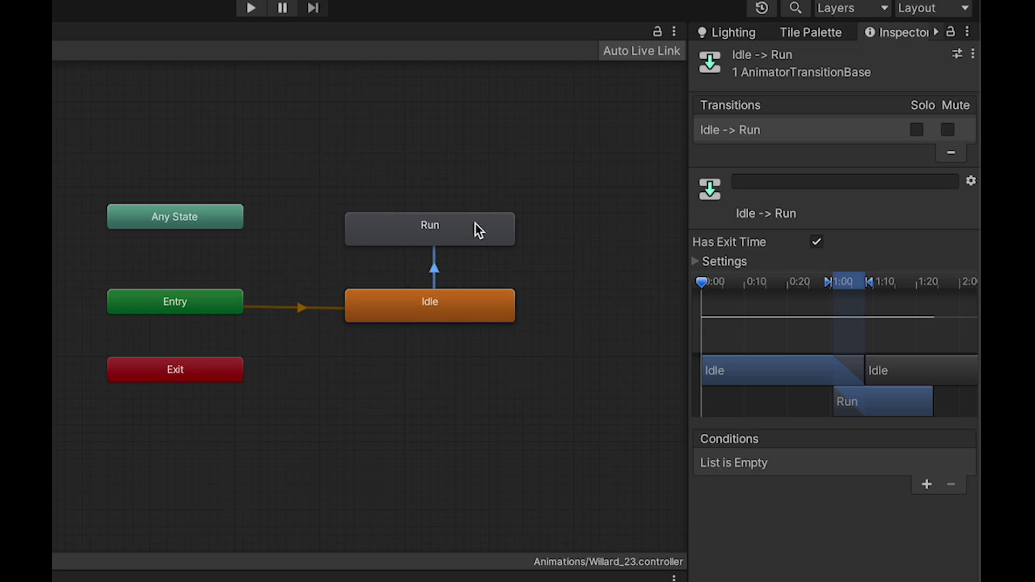
pyautogui.click(927, 485)
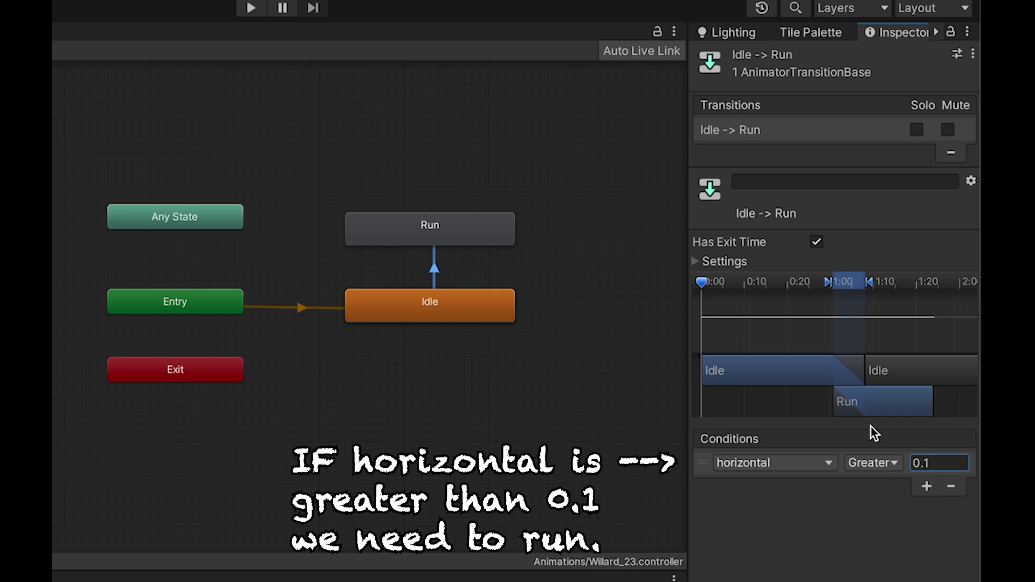
# Create a Run-to-Idle transition with condition horizontal Less 0.1.
pyautogui.rightClick(486, 233)
pyautogui.click(503, 242)
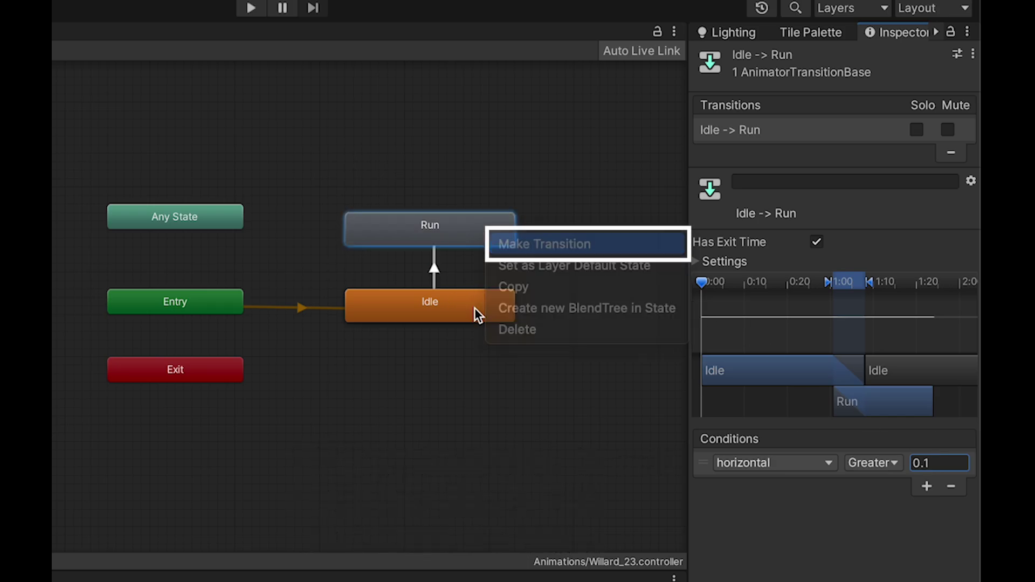
pyautogui.click(475, 308)
pyautogui.click(426, 267)
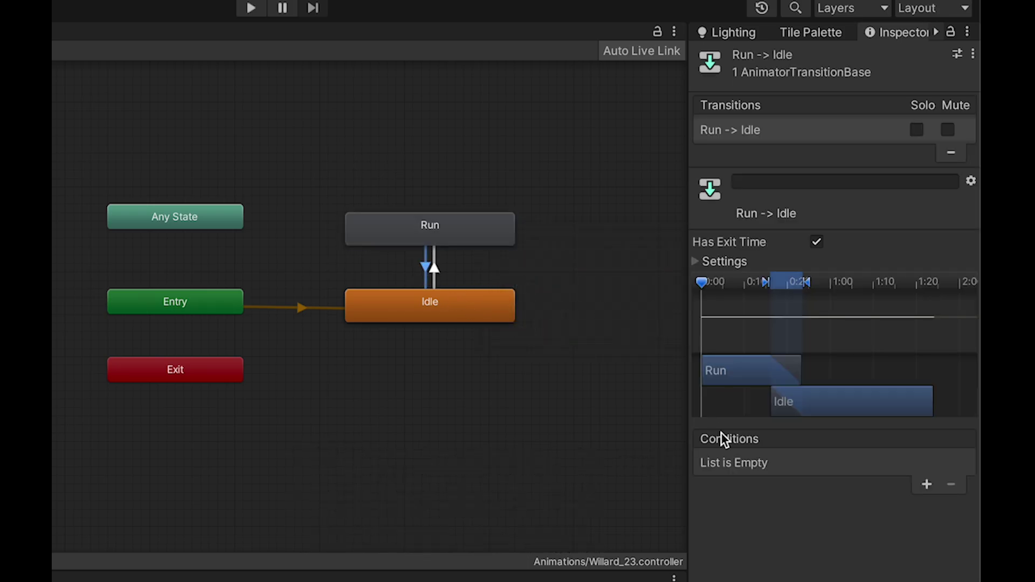
pyautogui.click(927, 484)
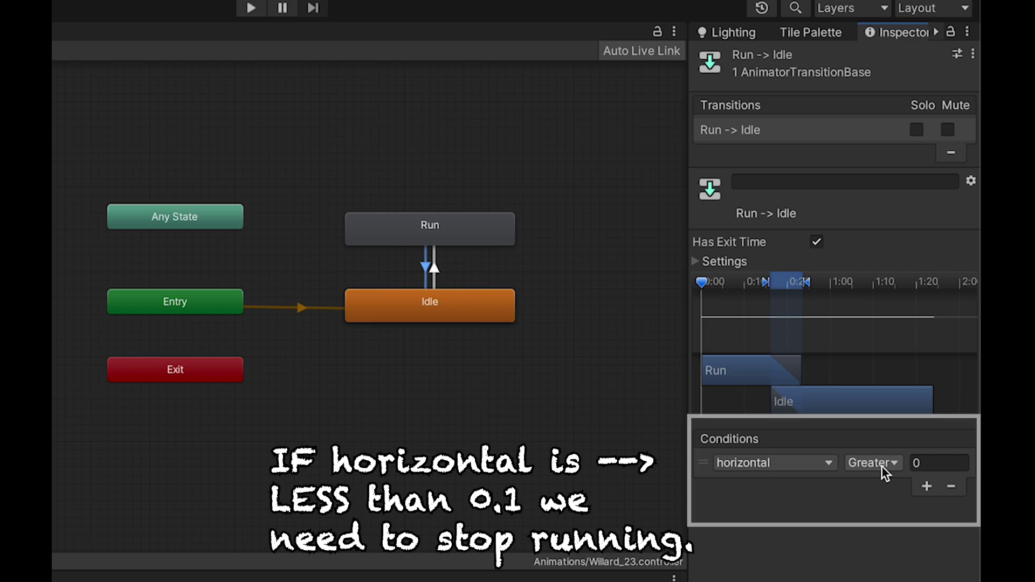
pyautogui.click(883, 465)
pyautogui.click(879, 486)
pyautogui.click(927, 464)
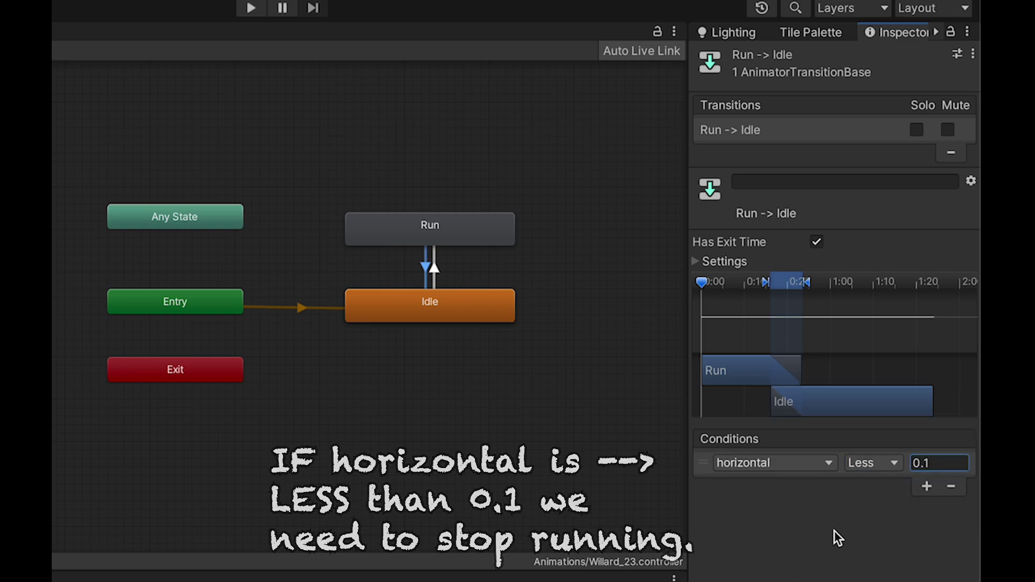
# Disable Has Exit Time on both transitions and set Run-to-Idle duration to 0.
pyautogui.scroll(2, 471, 282)
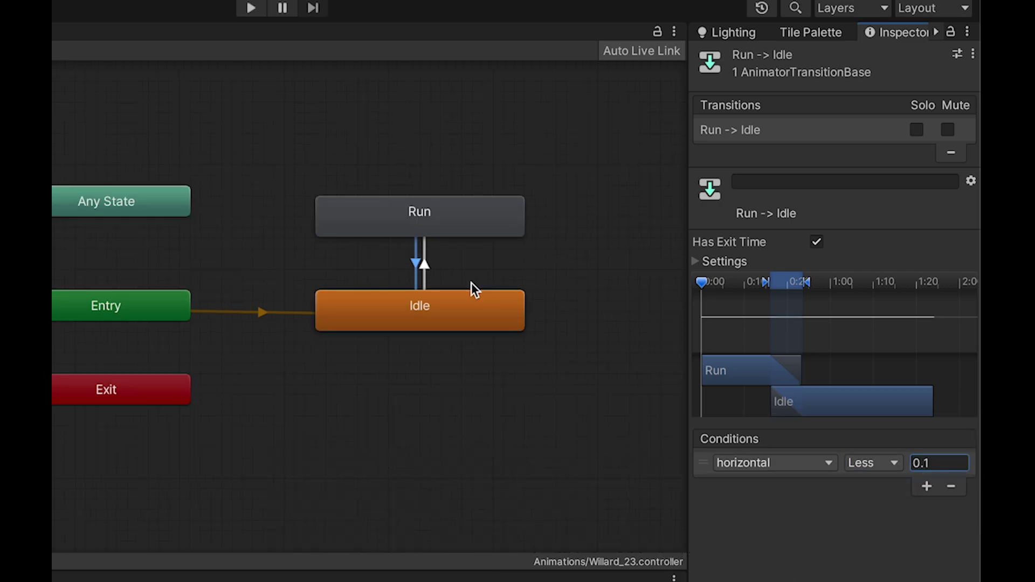
pyautogui.click(695, 262)
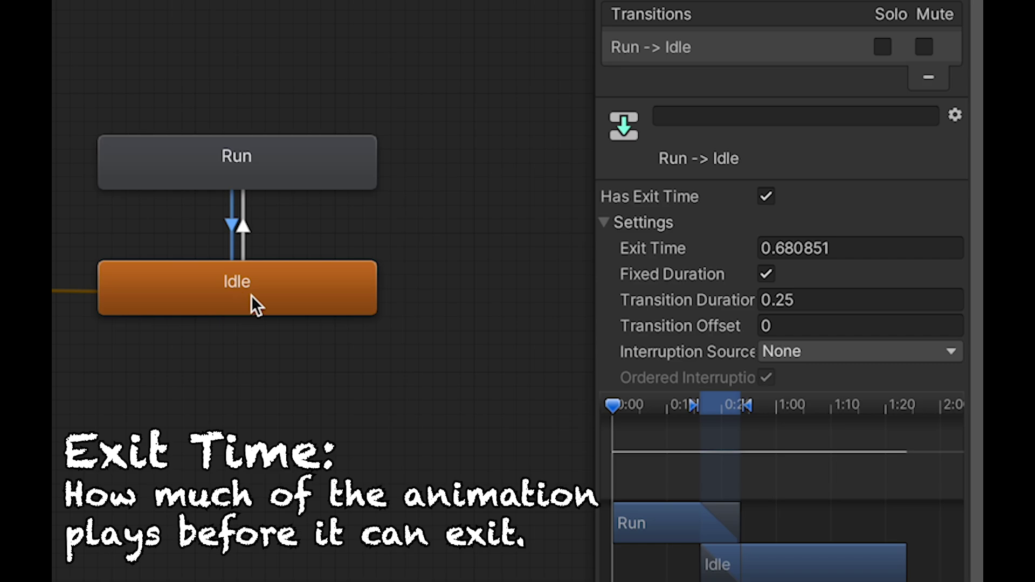
pyautogui.click(768, 199)
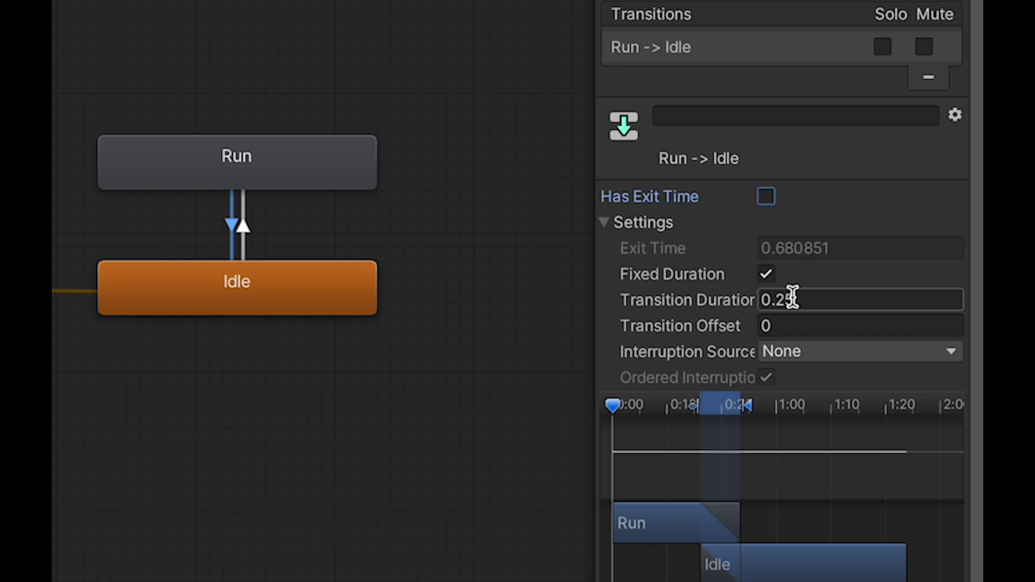
pyautogui.click(809, 297)
pyautogui.write('0')
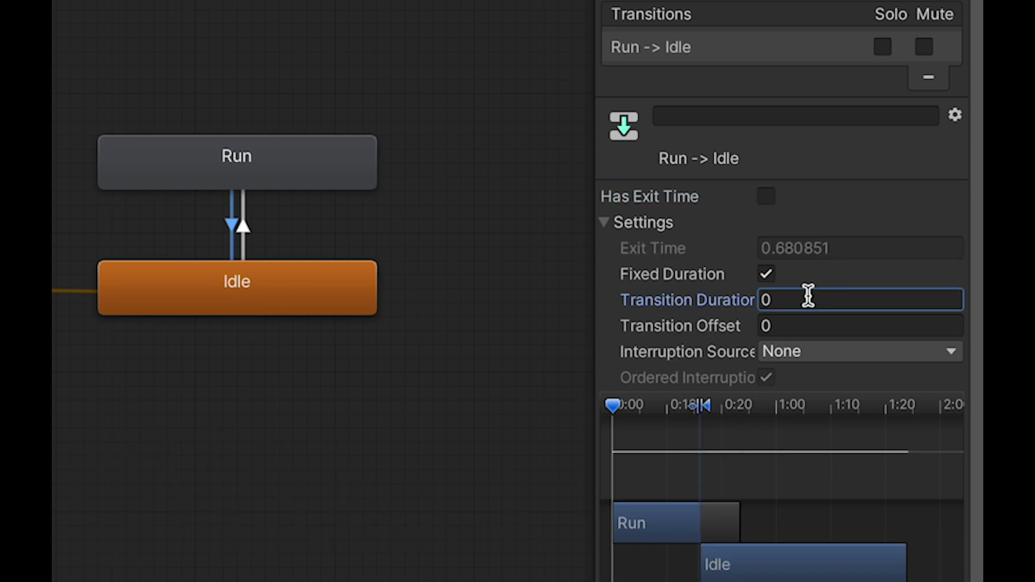
pyautogui.click(244, 225)
pyautogui.click(766, 196)
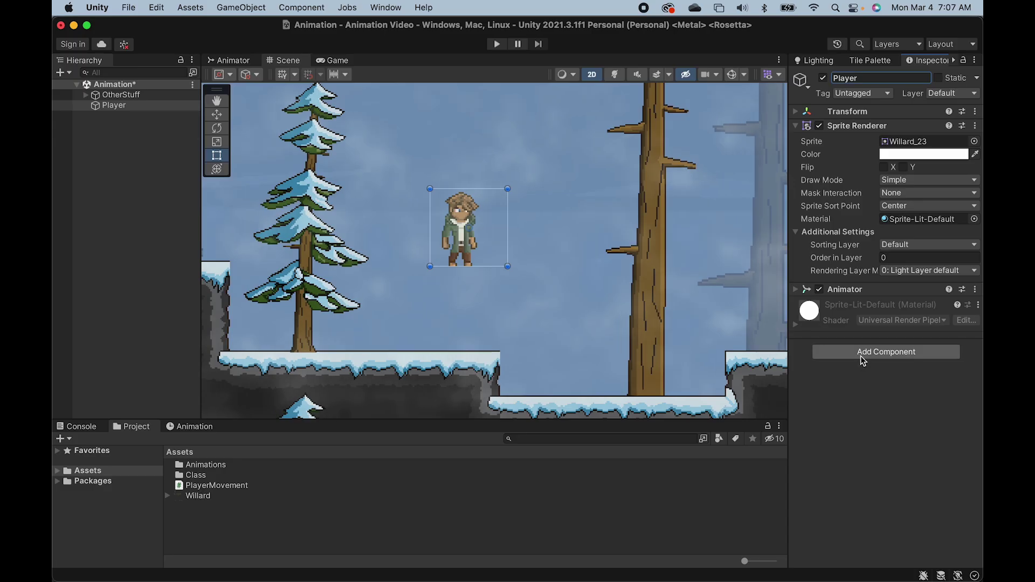
pyautogui.click(861, 354)
# Add a Capsule Collider 2D to the Player and shrink it to fit the character's body.
pyautogui.write('cap')
pyautogui.press('Down')
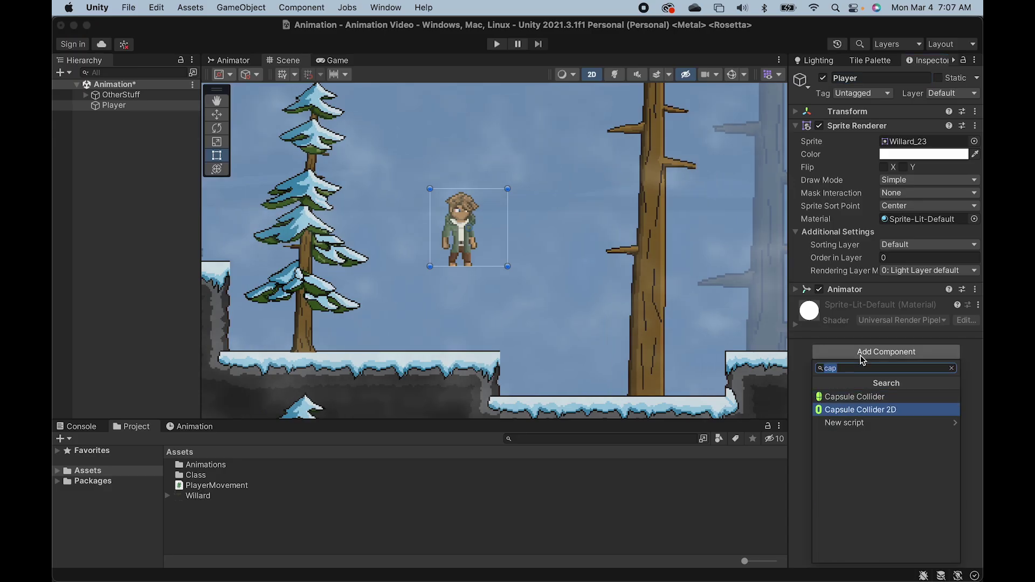
pyautogui.press('Return')
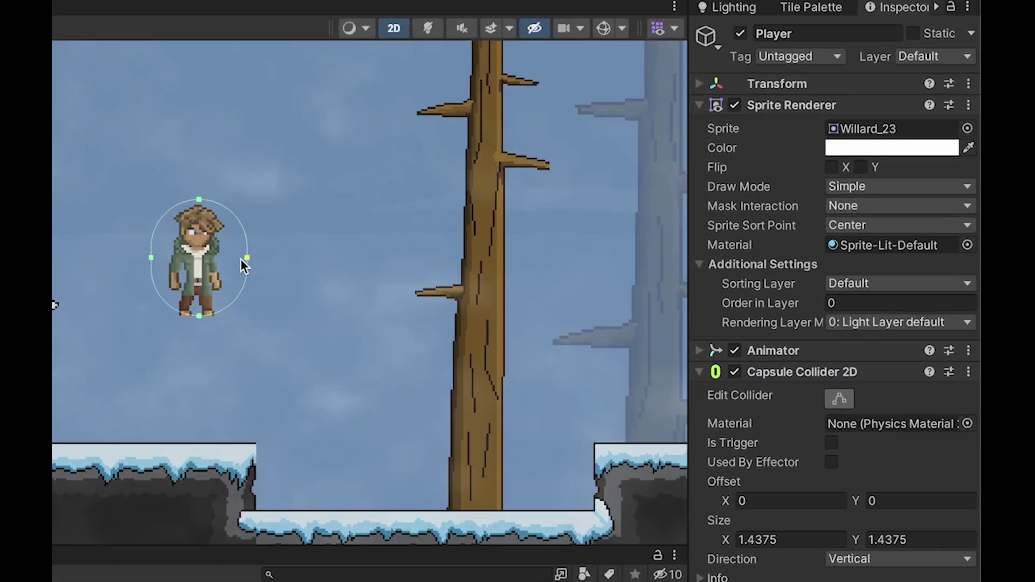
pyautogui.moveTo(246, 258); pyautogui.dragTo(219, 258)
pyautogui.moveTo(151, 258); pyautogui.dragTo(175, 258)
pyautogui.moveTo(199, 200); pyautogui.dragTo(198, 206)
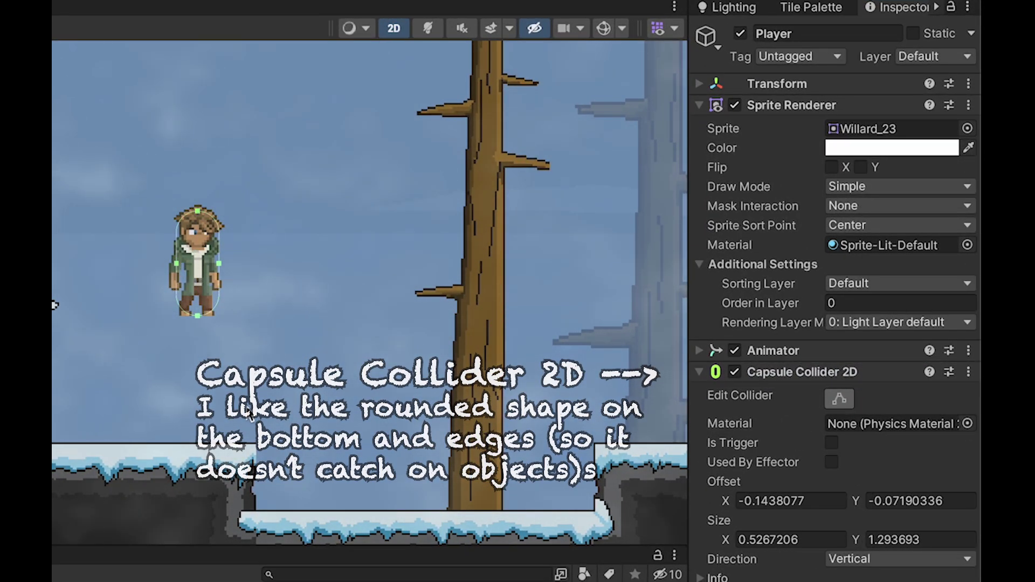
pyautogui.click(699, 372)
# Add a Rigidbody 2D to the Player with Freeze Rotation Z ticked.
pyautogui.click(770, 465)
pyautogui.write('rig')
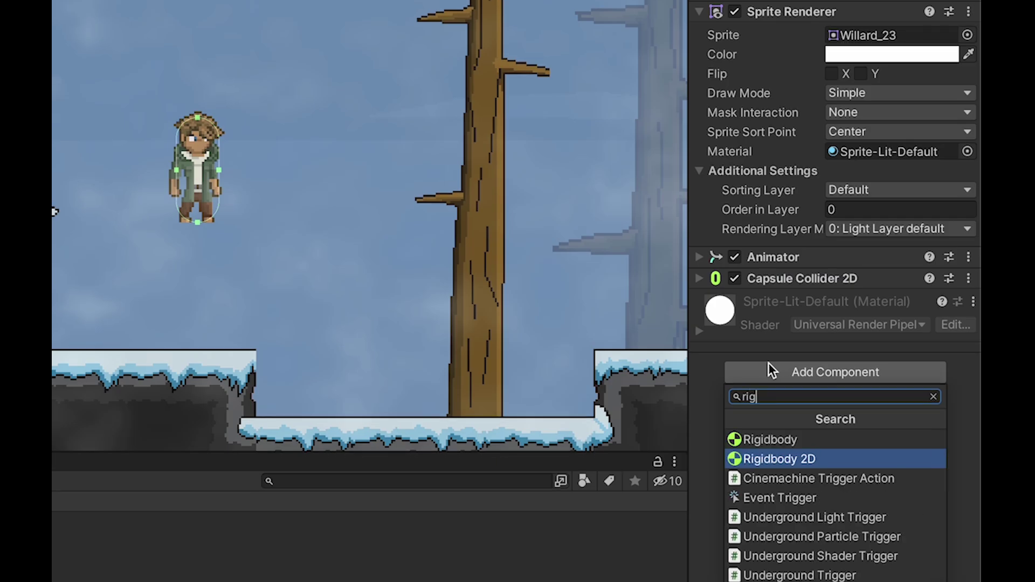
pyautogui.press('Return')
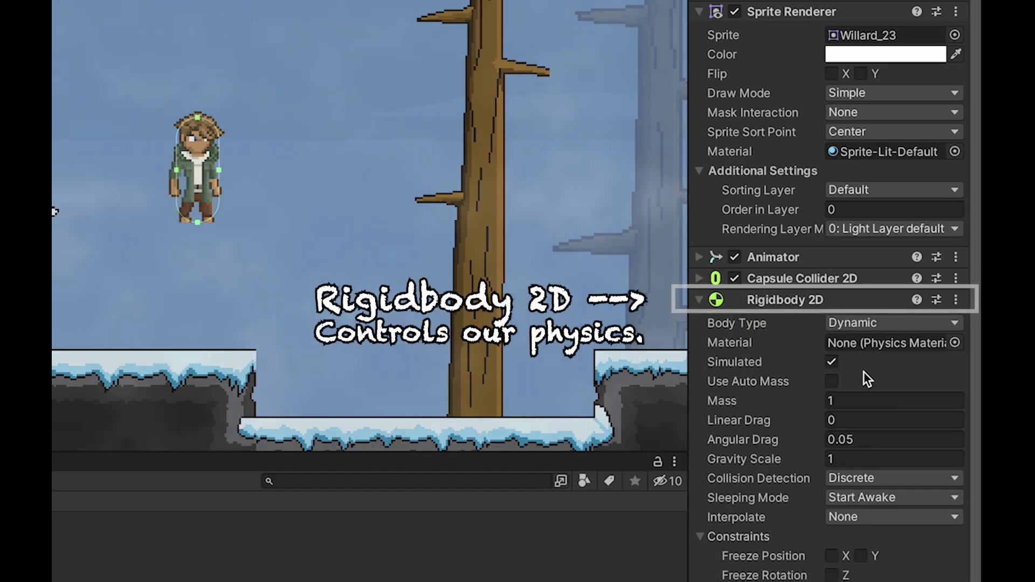
pyautogui.scroll(-2, 774, 430)
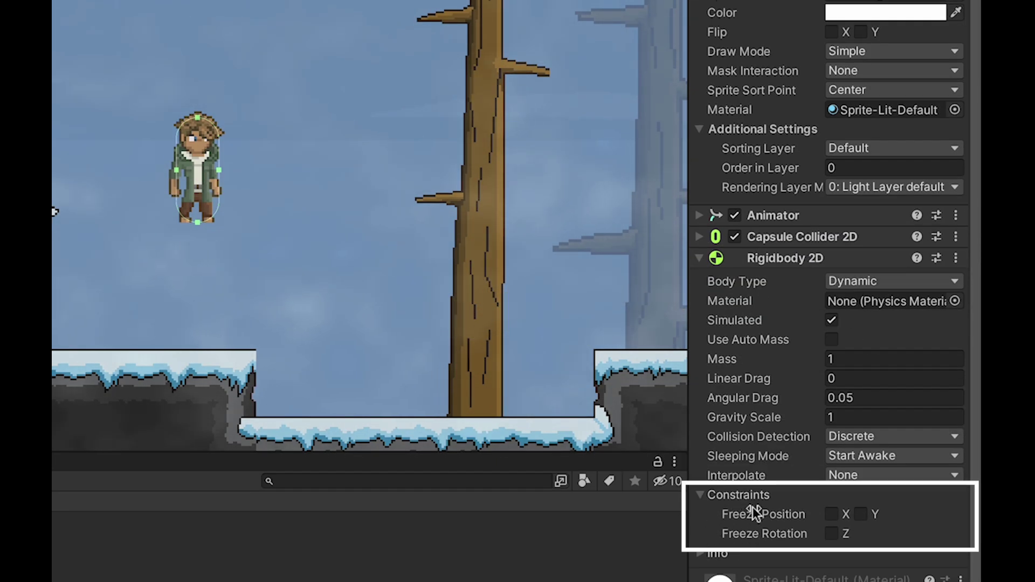
pyautogui.click(834, 533)
pyautogui.click(702, 495)
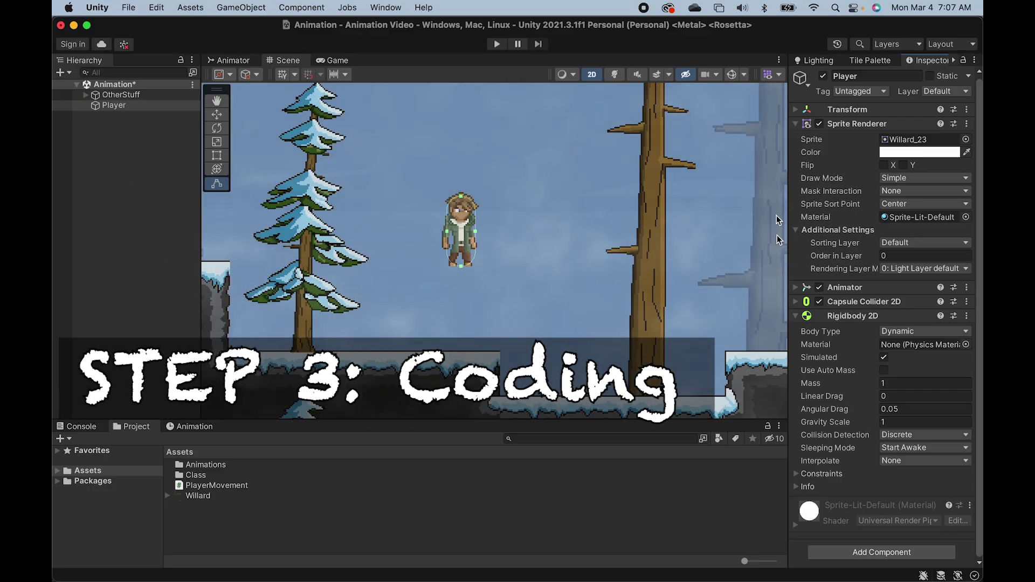
pyautogui.click(796, 123)
pyautogui.click(794, 170)
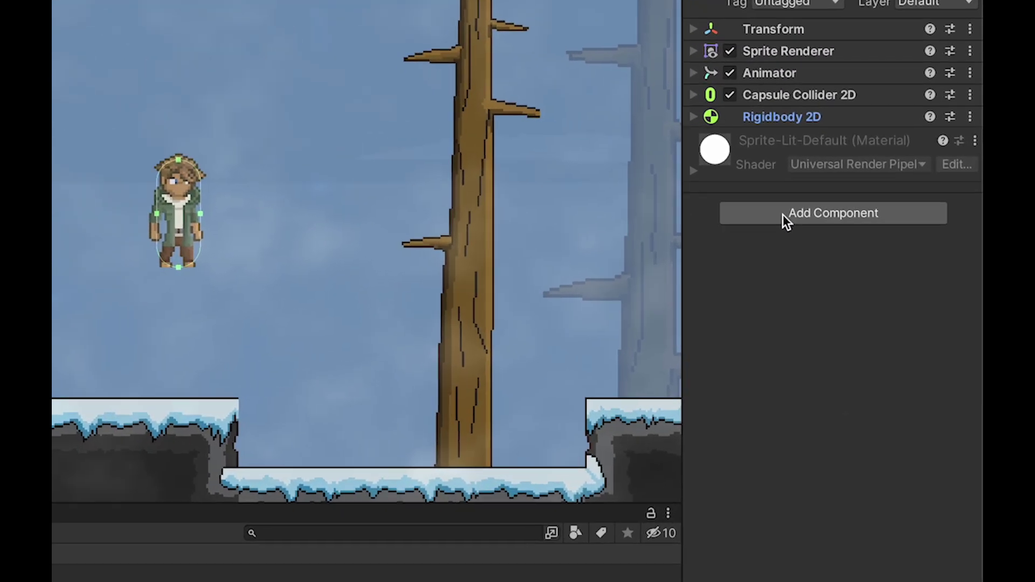
# Attach the Player Movement script, assign the Rigidbody 2D to Rb, and edit Speed.
pyautogui.click(783, 214)
pyautogui.write('pla')
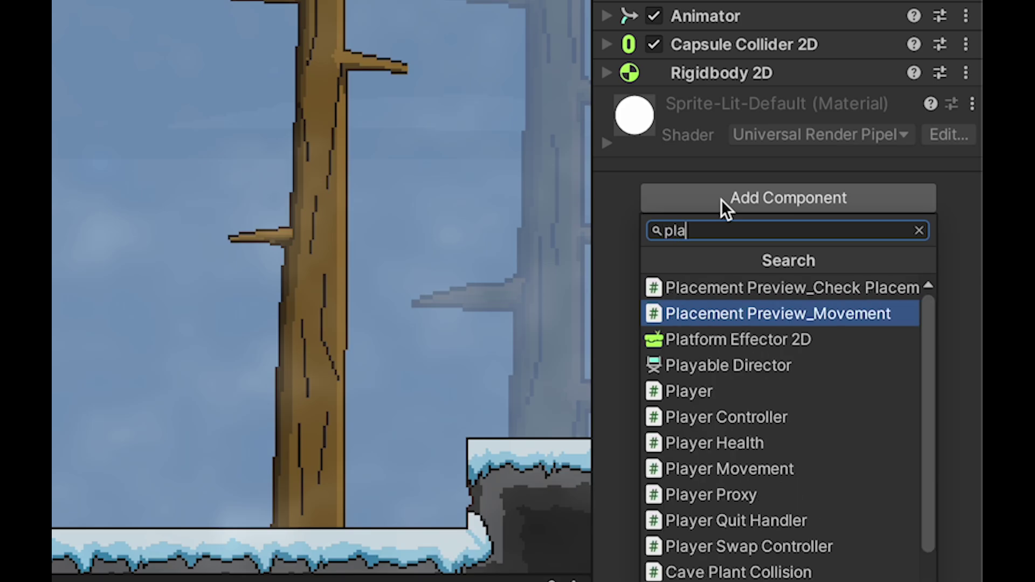
pyautogui.write('yermov')
pyautogui.press('Up')
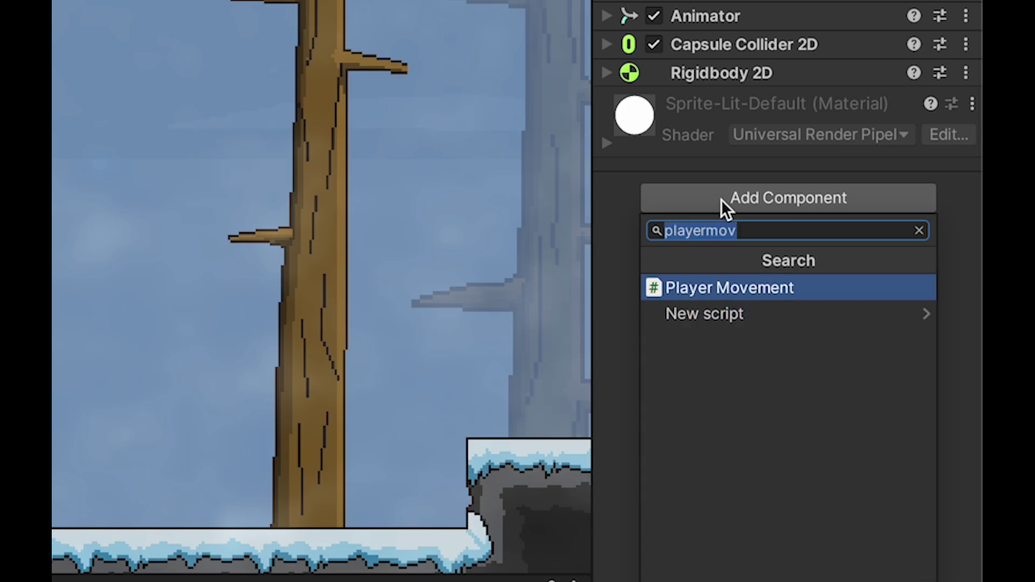
pyautogui.press('Return')
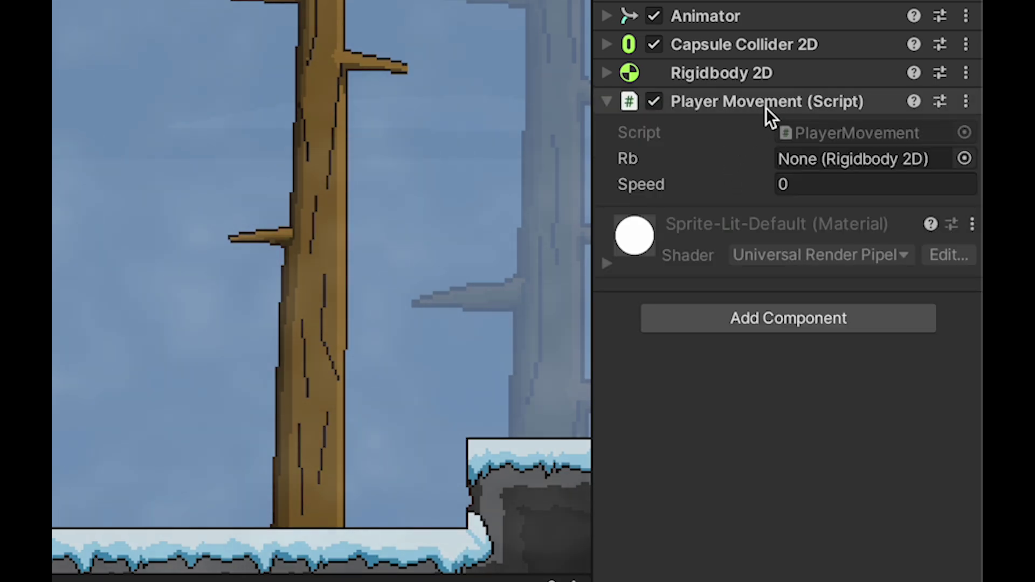
pyautogui.moveTo(752, 74); pyautogui.dragTo(802, 157)
pyautogui.click(823, 186)
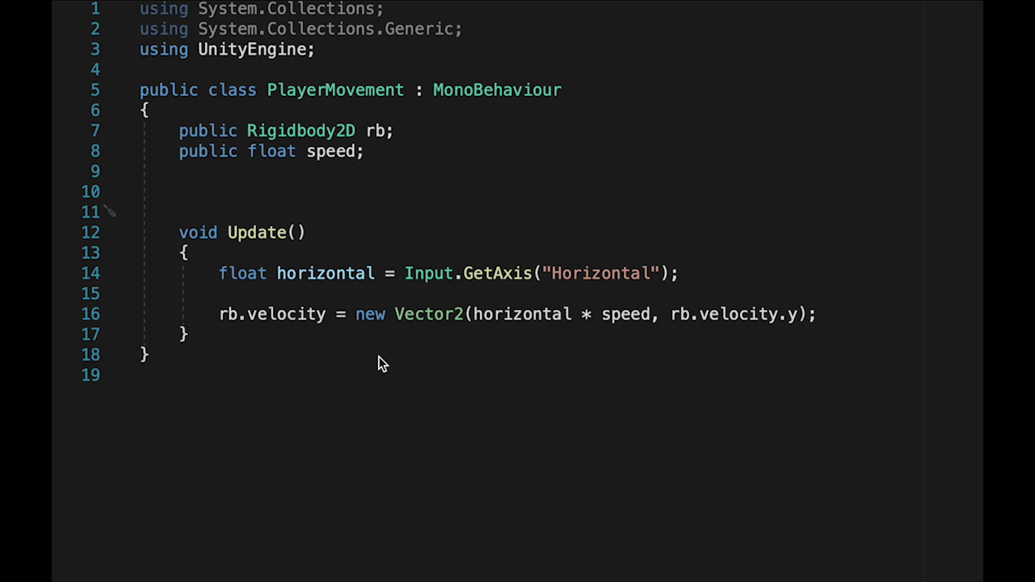
# Declare 'public Animator anim;' below rb and begin an anim.SetFloat("ho… line in Update.
pyautogui.press('Return')
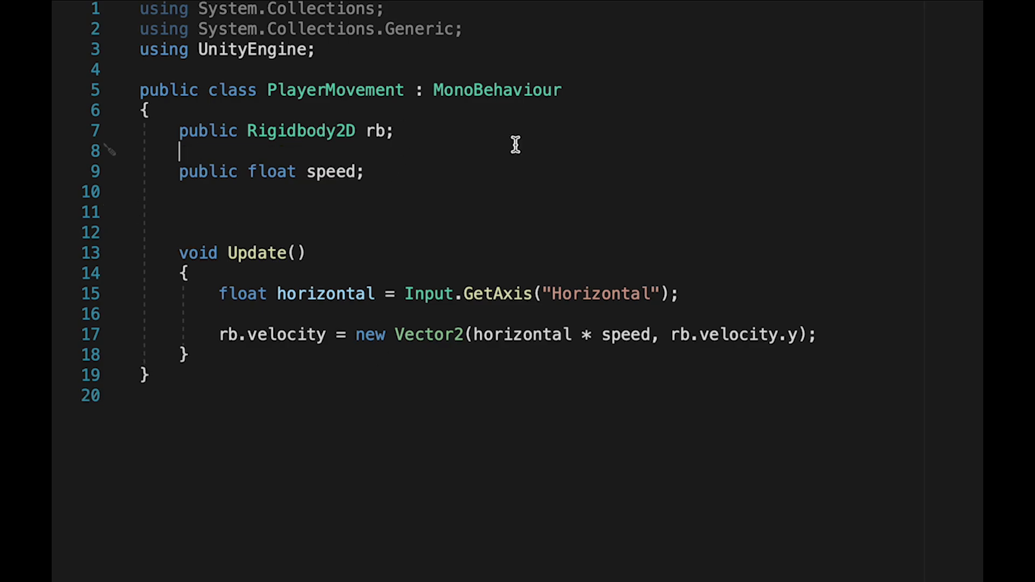
pyautogui.write('public Animator anim;')
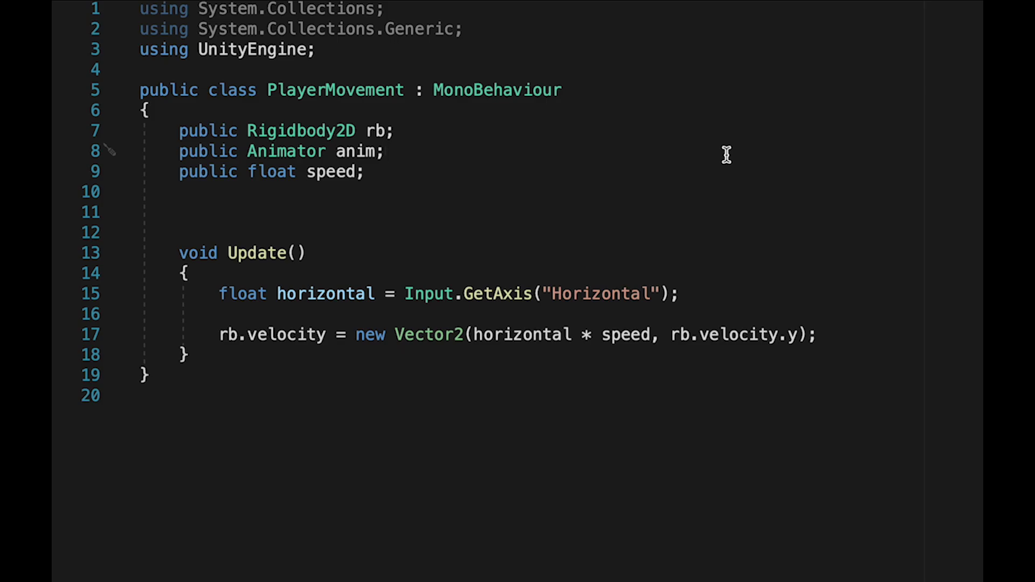
pyautogui.click(710, 294)
pyautogui.press('Return')
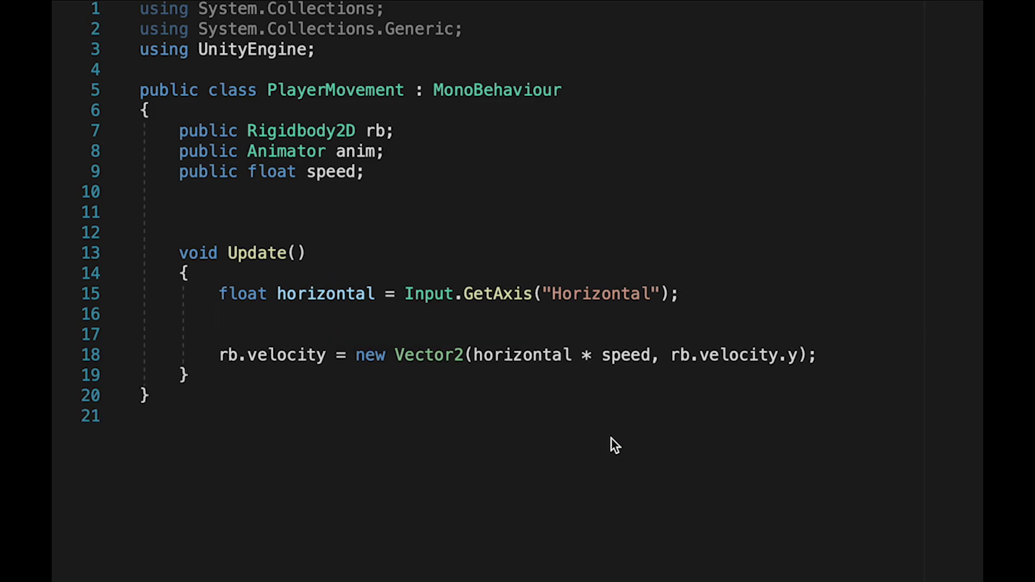
pyautogui.write('anim.Set')
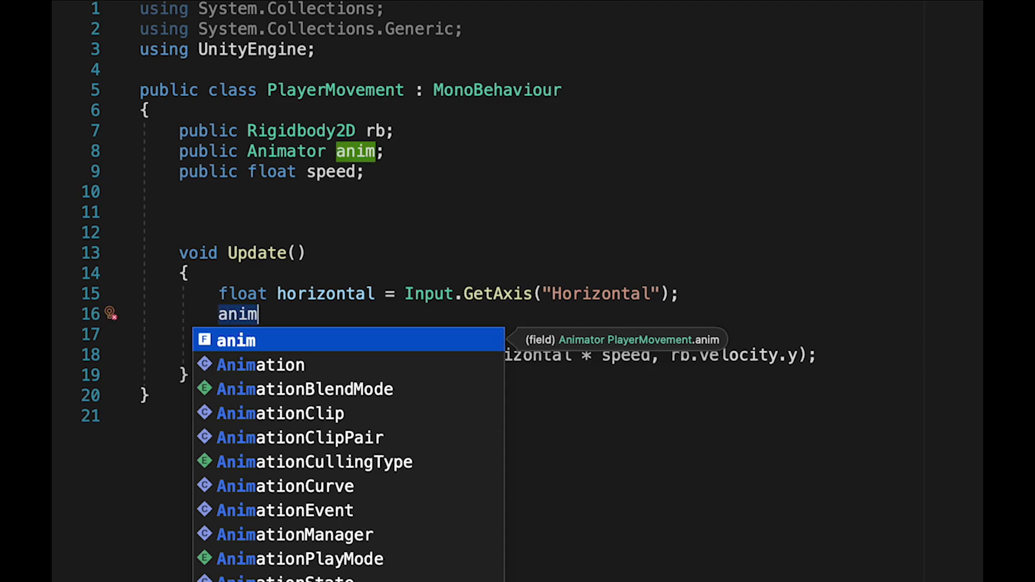
pyautogui.write('Float("ho')
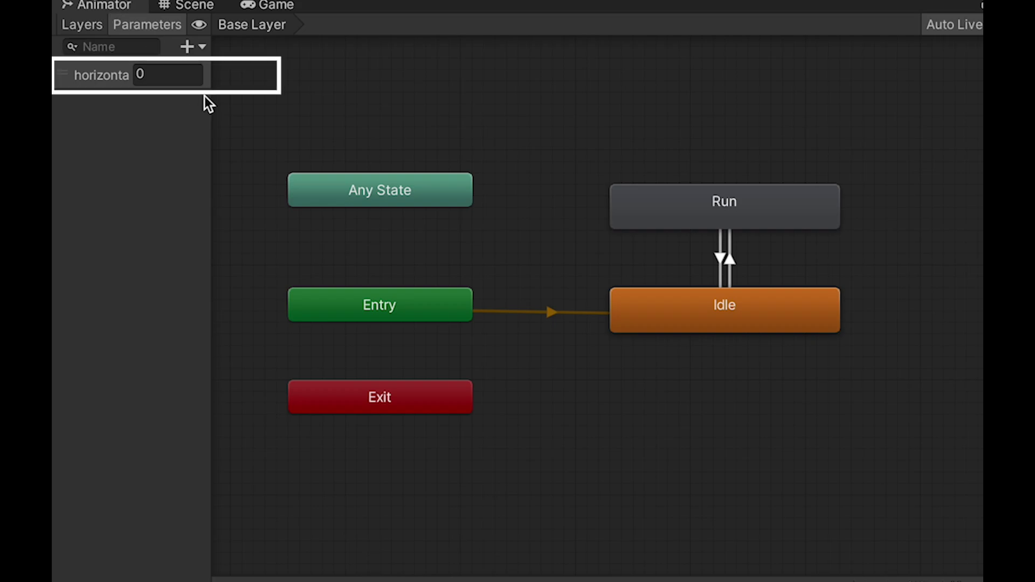
# Finish the line as anim.SetFloat("horizontal", horizontal); using the autocomplete suggestion.
pyautogui.moveTo(210, 97); pyautogui.dragTo(281, 111)
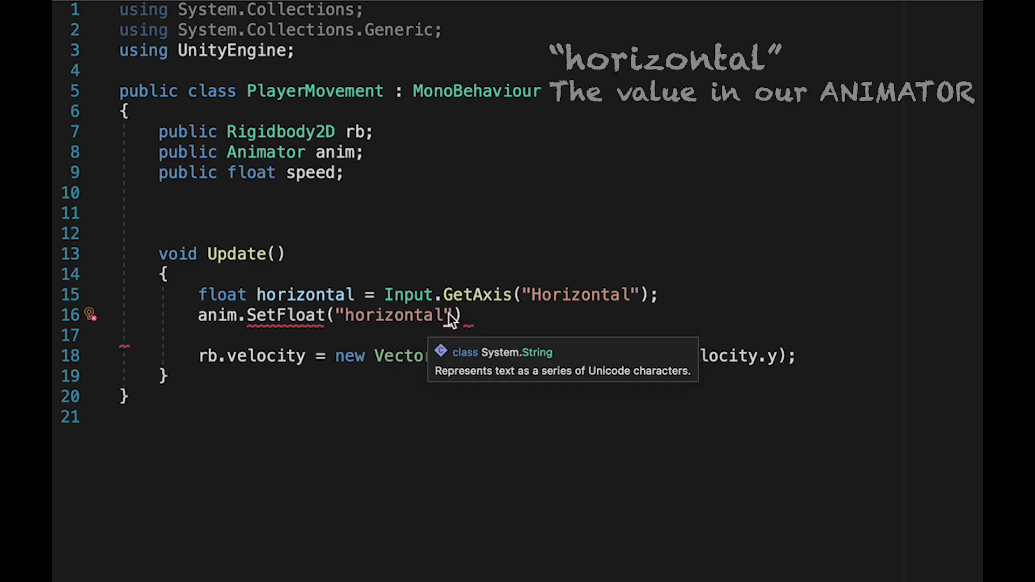
pyautogui.click(452, 316)
pyautogui.write(', hor')
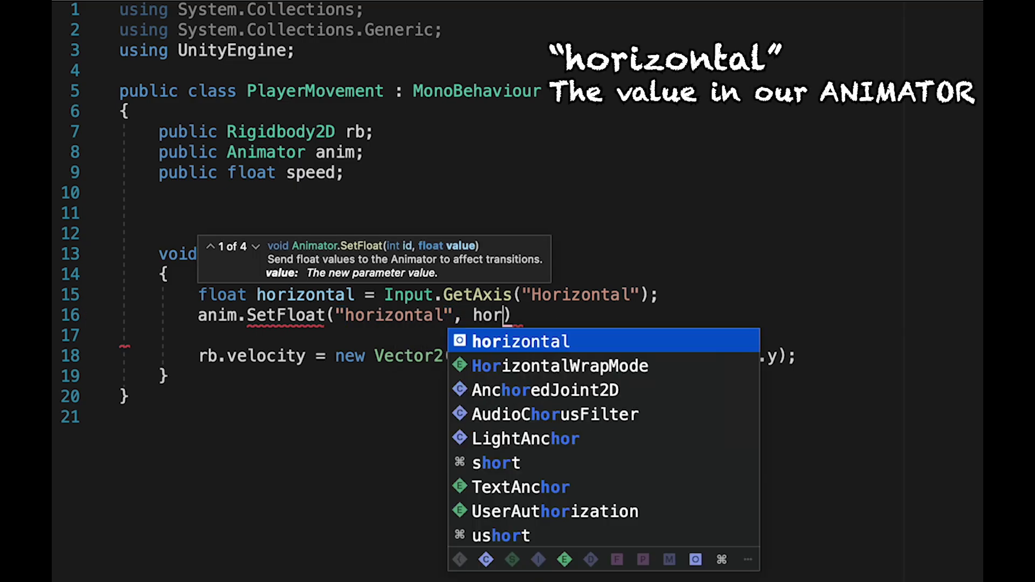
pyautogui.press('Tab')
pyautogui.write(')')
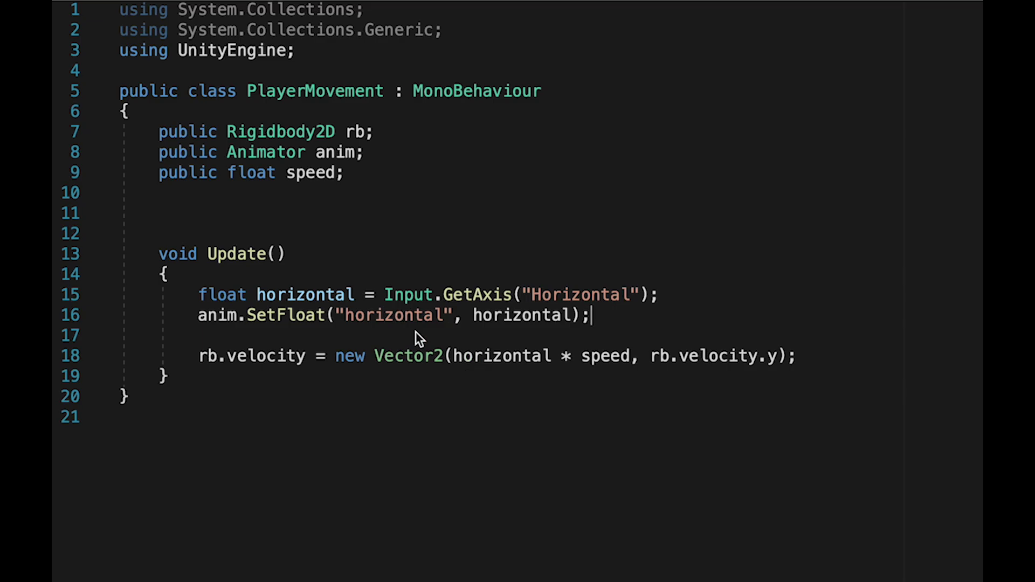
# Change the SetFloat argument to Mathf.Abs(horizontal).
pyautogui.click(473, 315)
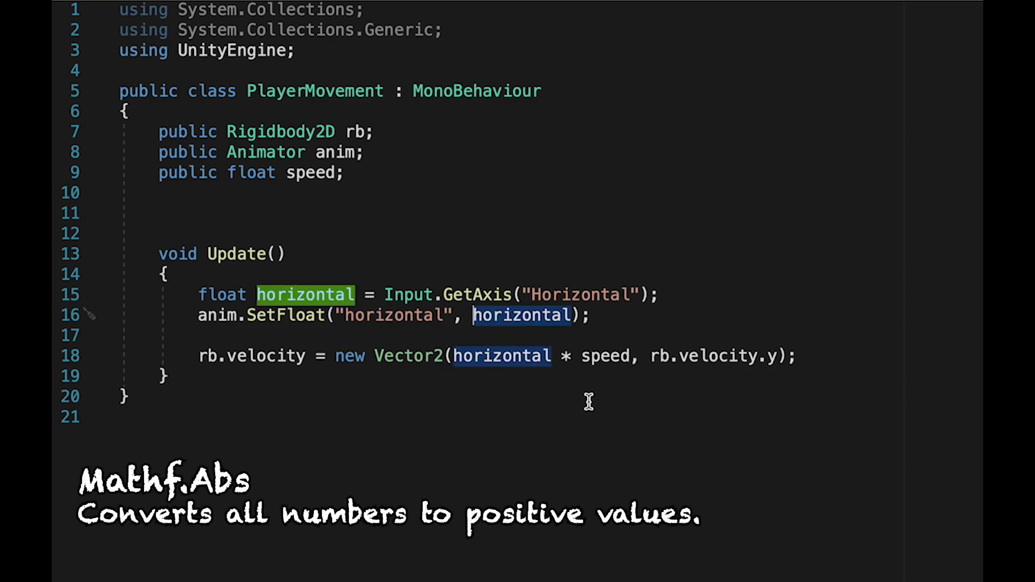
pyautogui.write('(')
pyautogui.hotkey('alt', 'Right')
pyautogui.write(')')
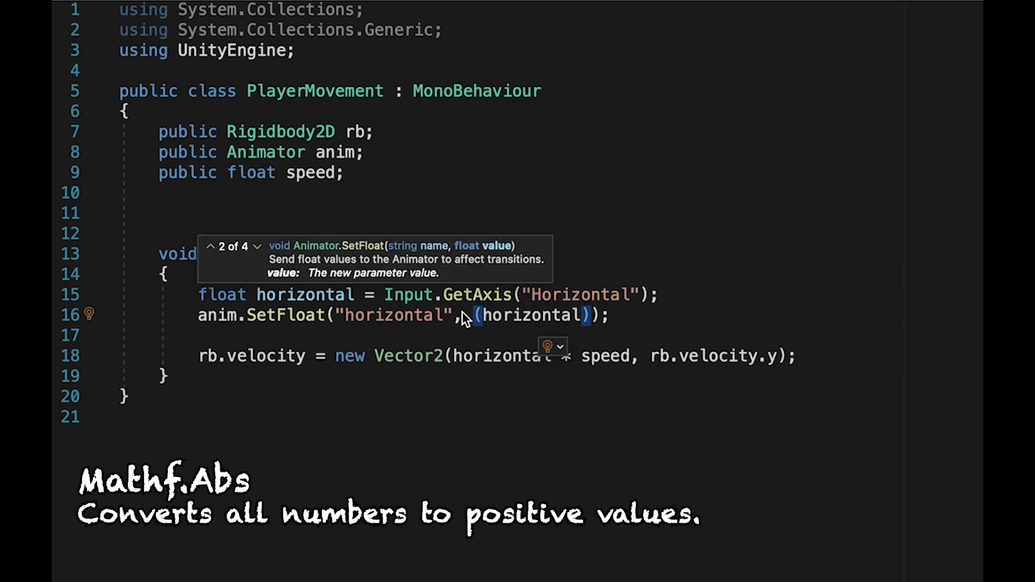
pyautogui.write('Mathf.Abs')
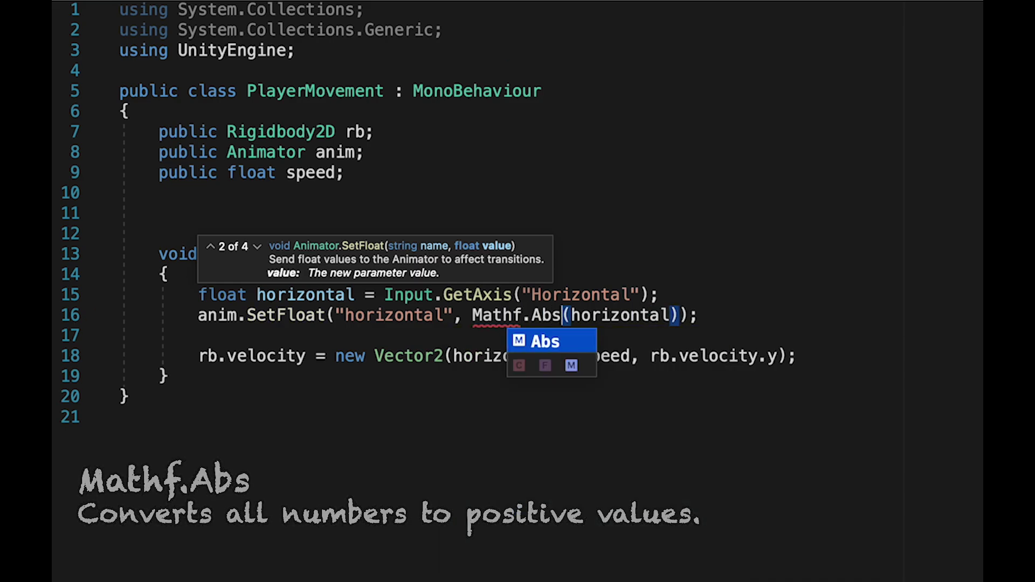
pyautogui.click(691, 251)
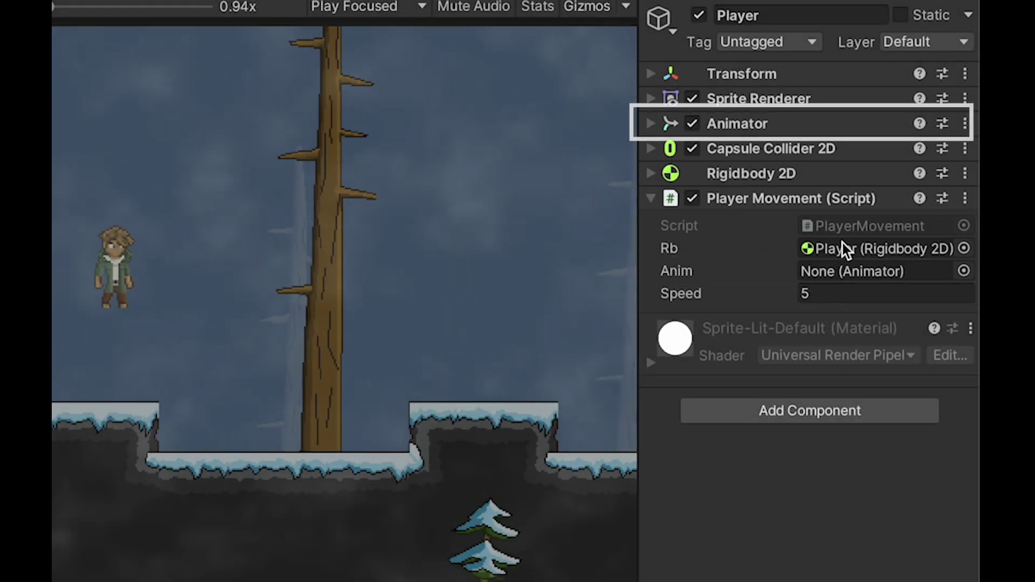
# Assign the Player's Animator to Anim, then run the character left and right to test idle/run.
pyautogui.moveTo(761, 123); pyautogui.dragTo(838, 282)
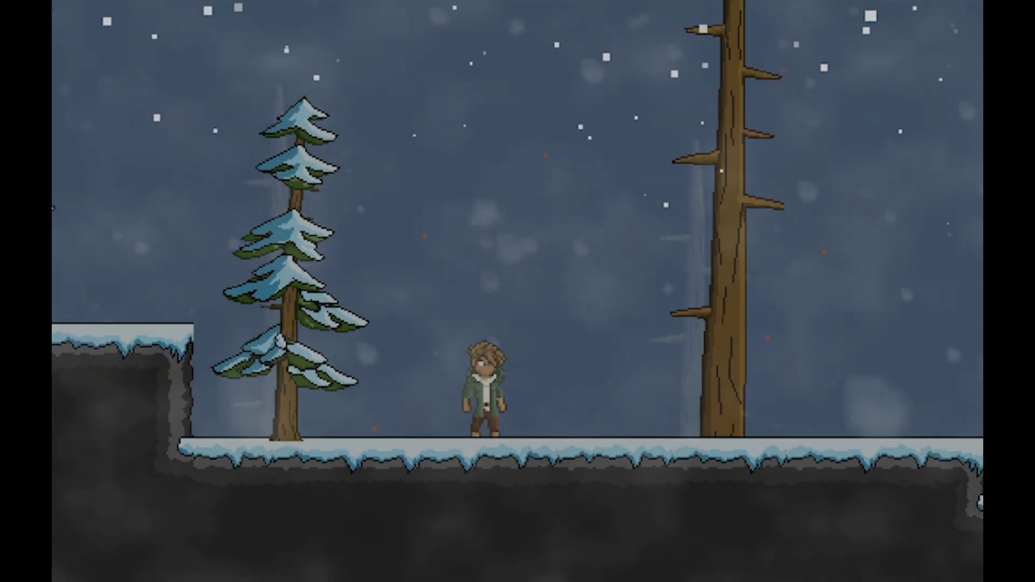
pyautogui.press('Right')
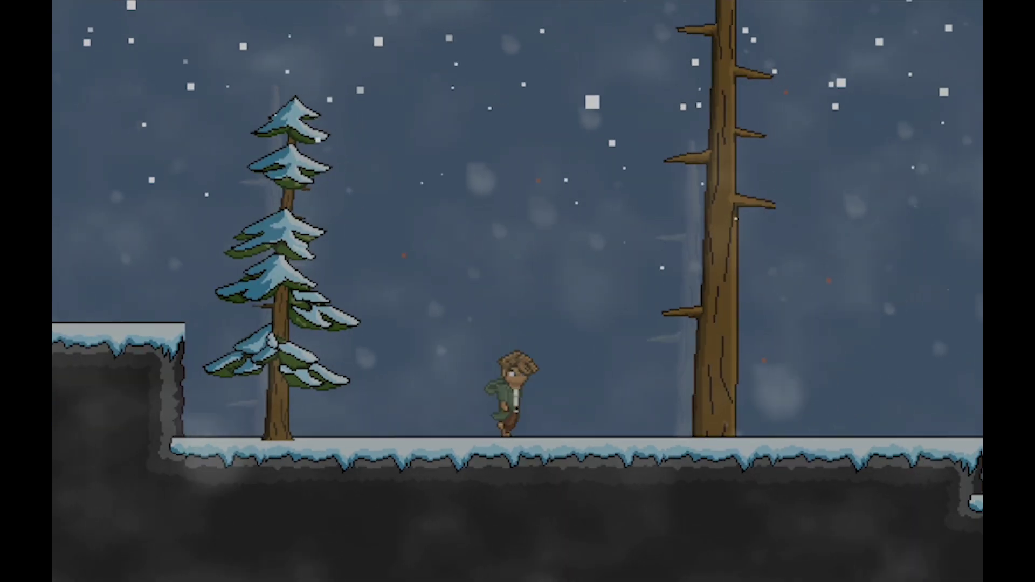
pyautogui.press('Left')
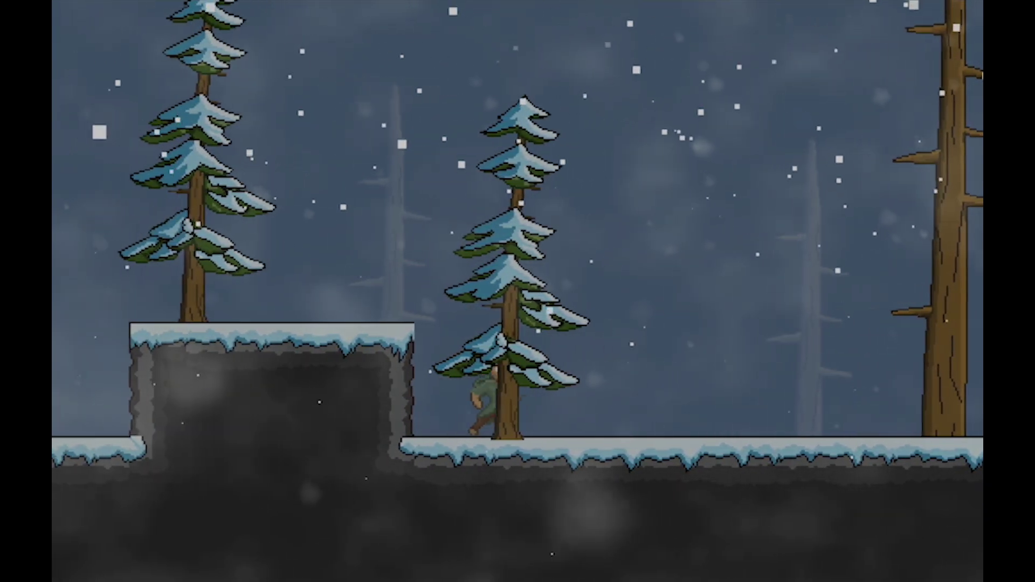
pyautogui.press('Right')
pyautogui.press('Left')
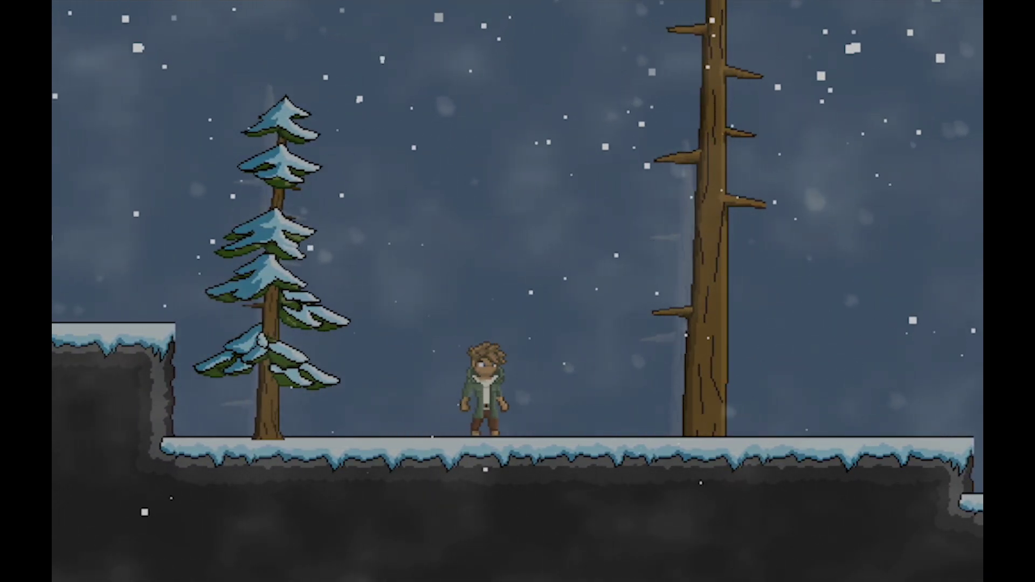
pyautogui.press('Right')
pyautogui.press('Left')
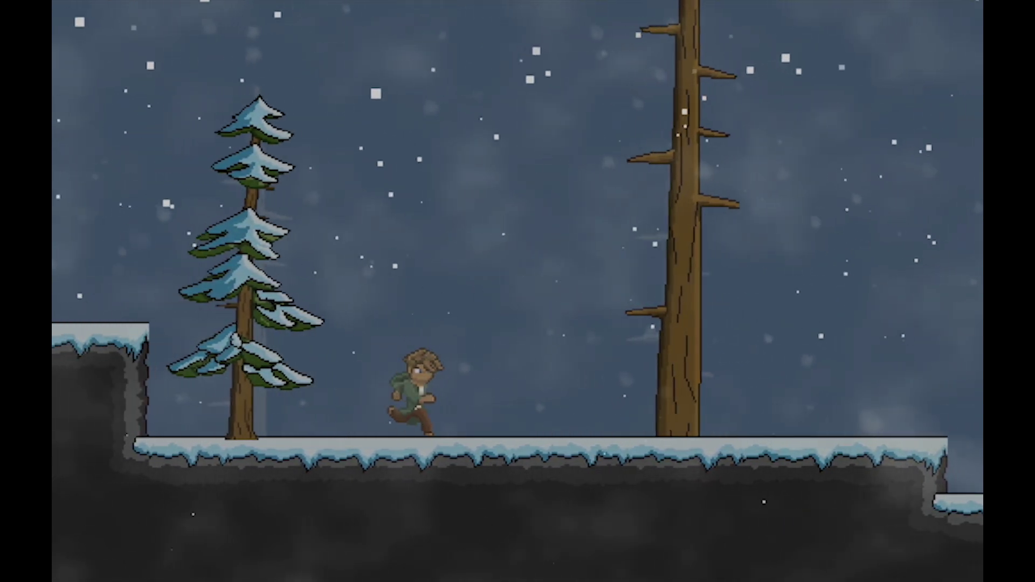
pyautogui.press('Right')
pyautogui.press('Left')
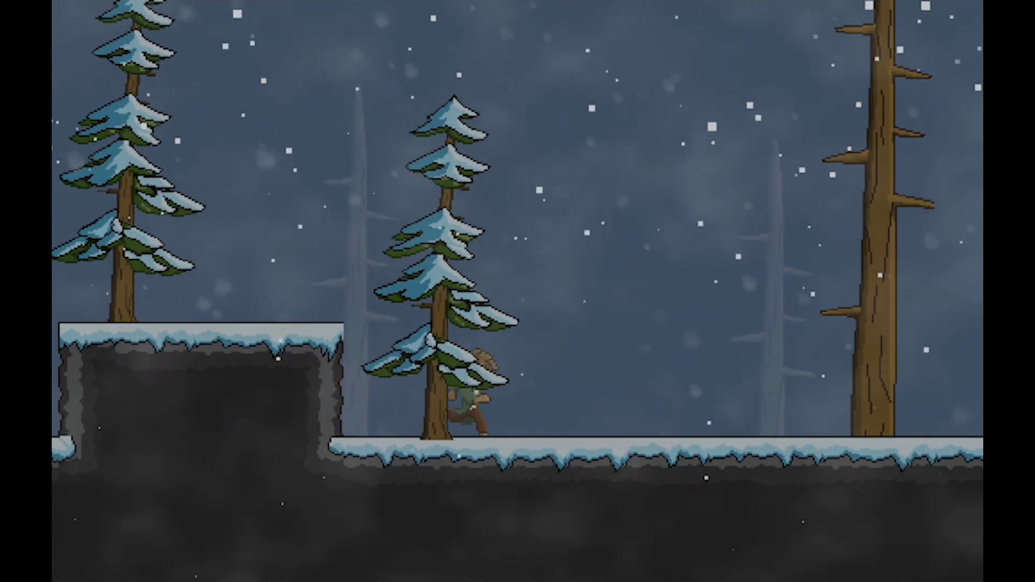
pyautogui.press('Right')
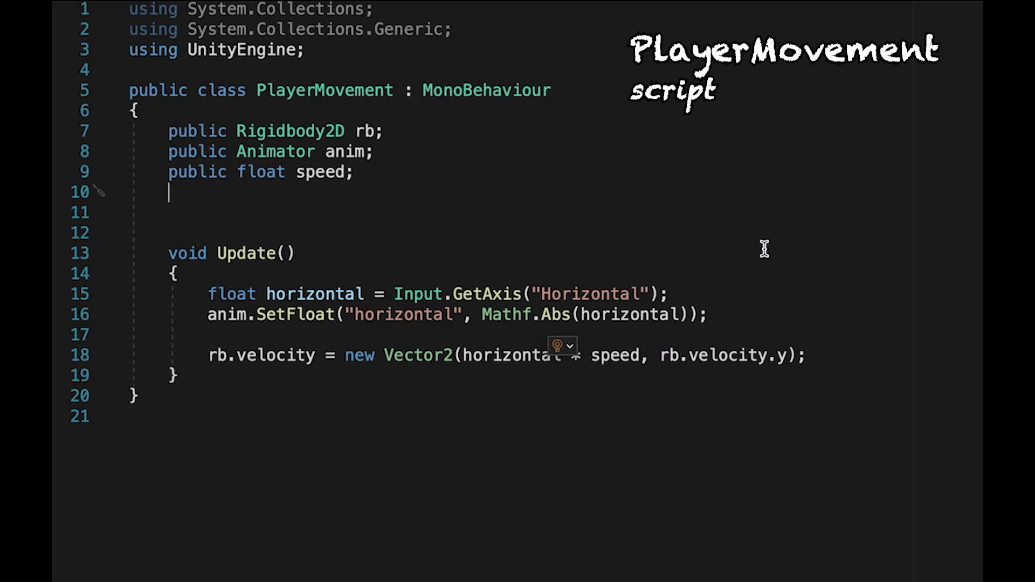
# Declare public bool facingRight = true; and call Flip() when facingRight == true && horizontal < 0.
pyautogui.write('public bool ')
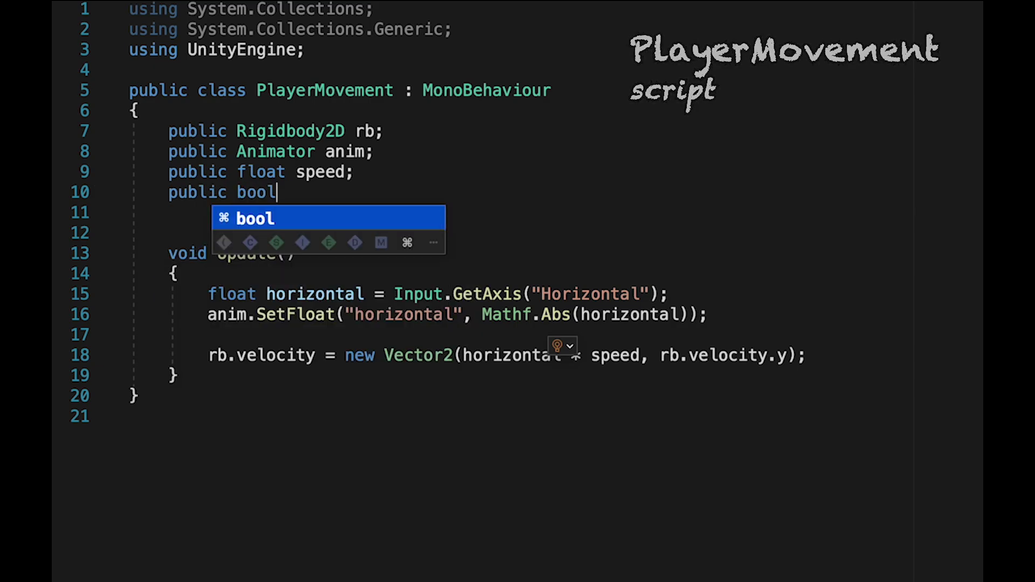
pyautogui.write('facingRight')
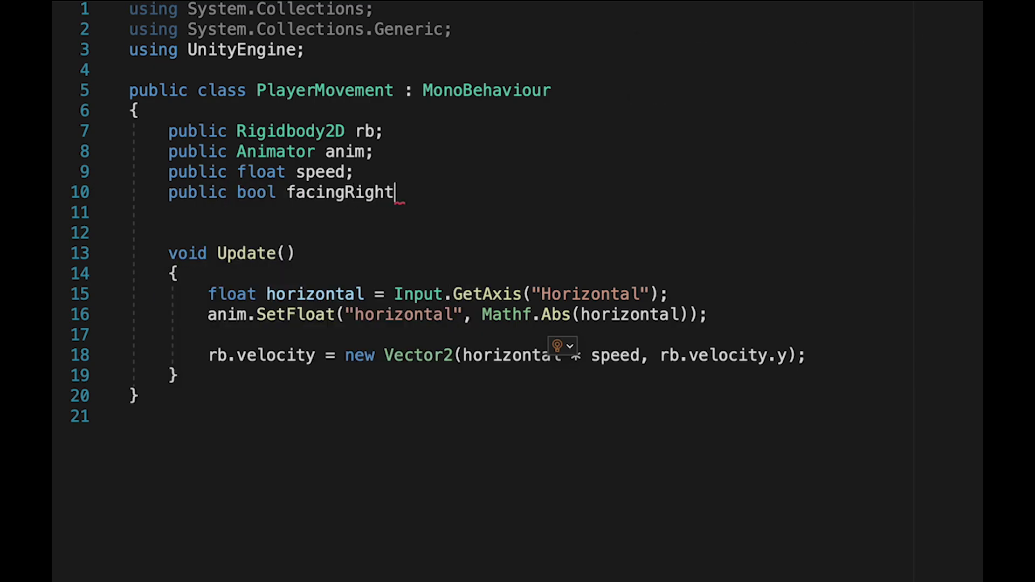
pyautogui.write(' = true;')
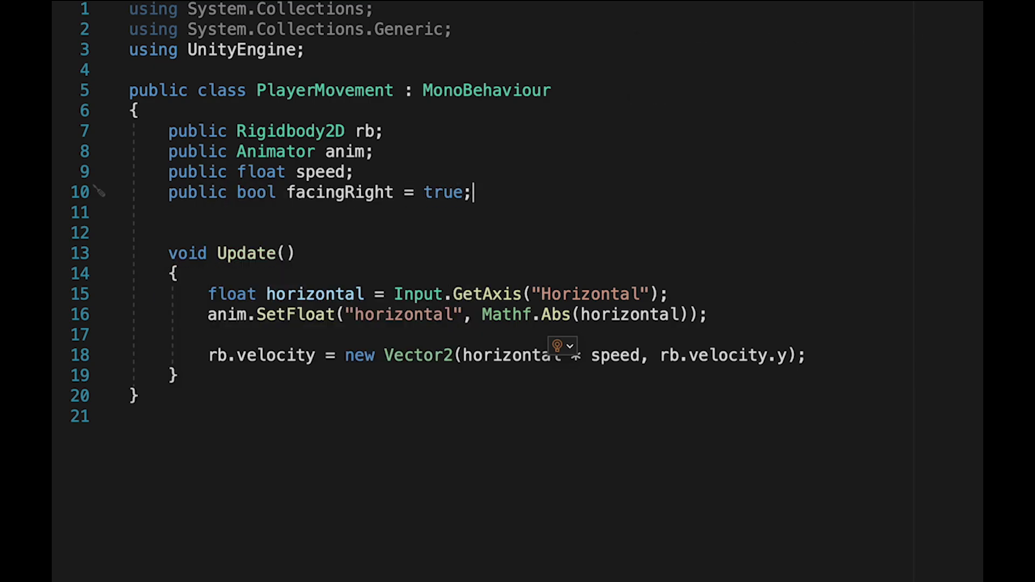
pyautogui.click(667, 339)
pyautogui.press('Return')
pyautogui.press('Return')
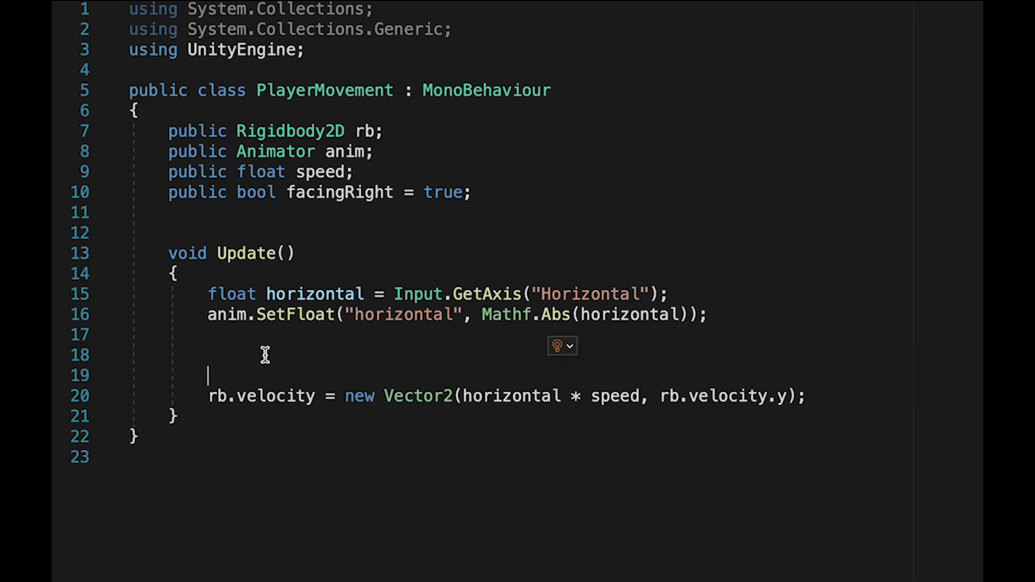
pyautogui.write('if')
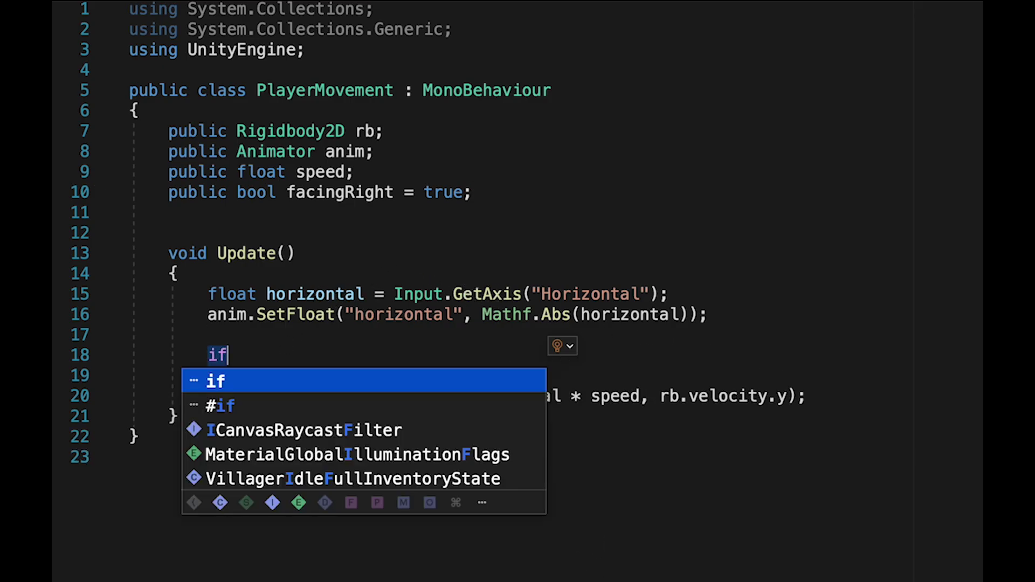
pyautogui.write('(facingRight == true ')
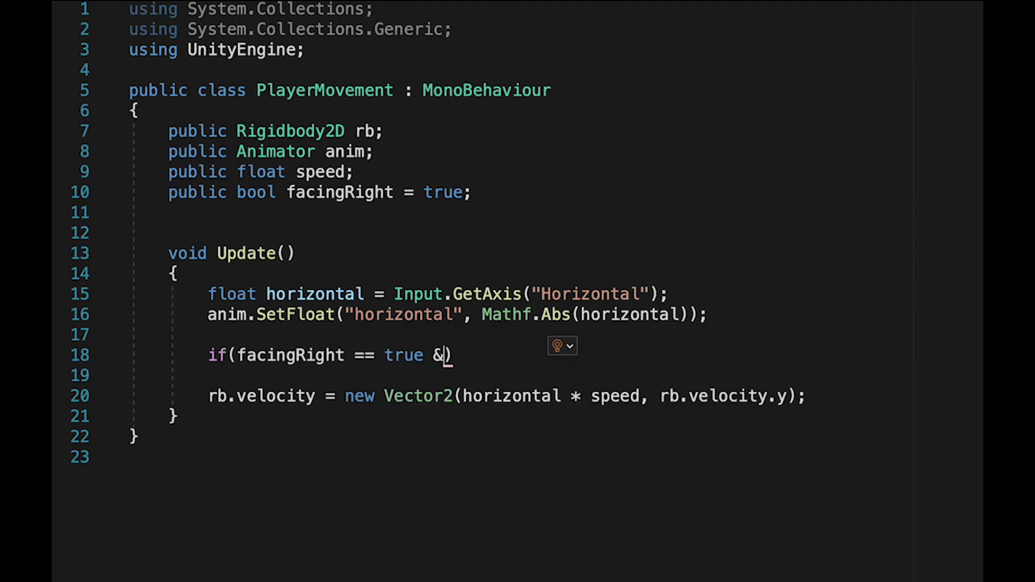
pyautogui.write('&& horiton')
pyautogui.press('BackSpace')
pyautogui.press('BackSpace')
pyautogui.press('BackSpace')
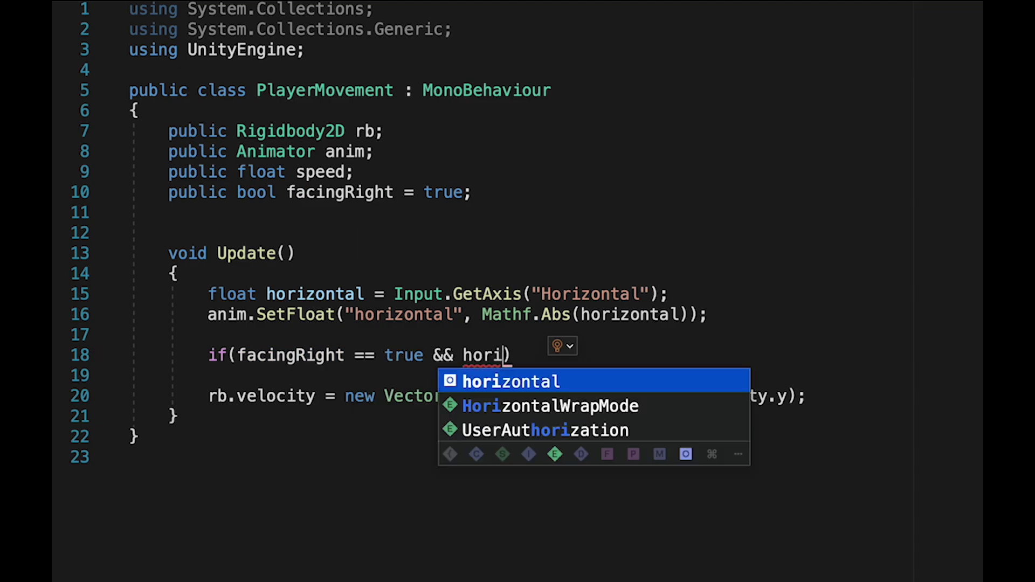
pyautogui.write('zontal < ')
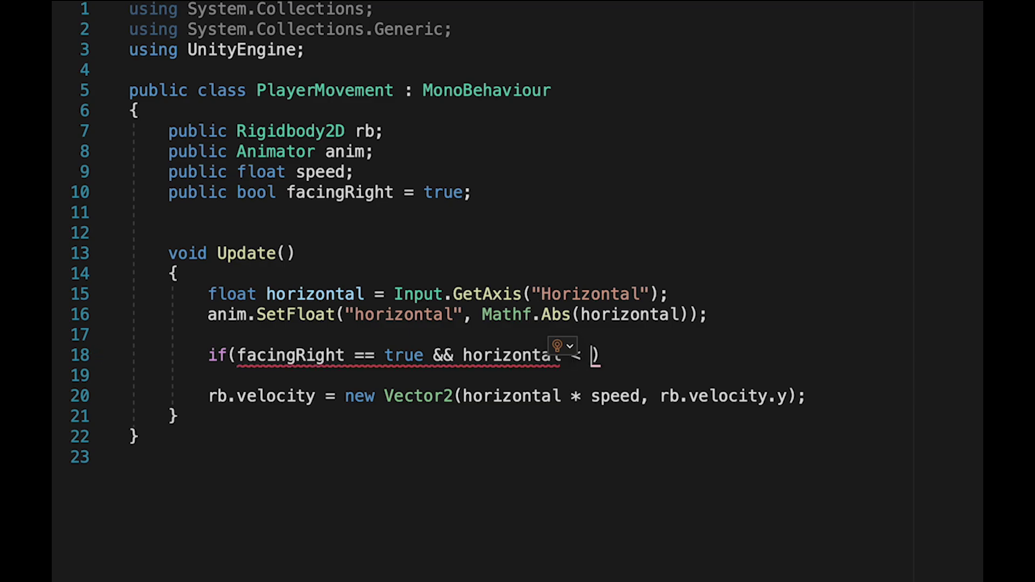
pyautogui.write('0')
pyautogui.press('Return')
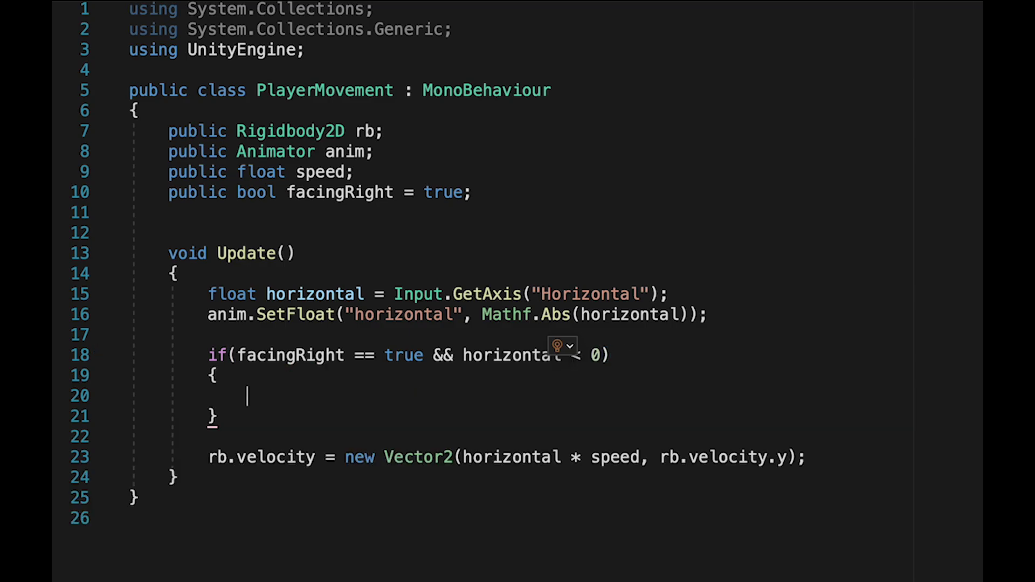
pyautogui.write('Flip();')
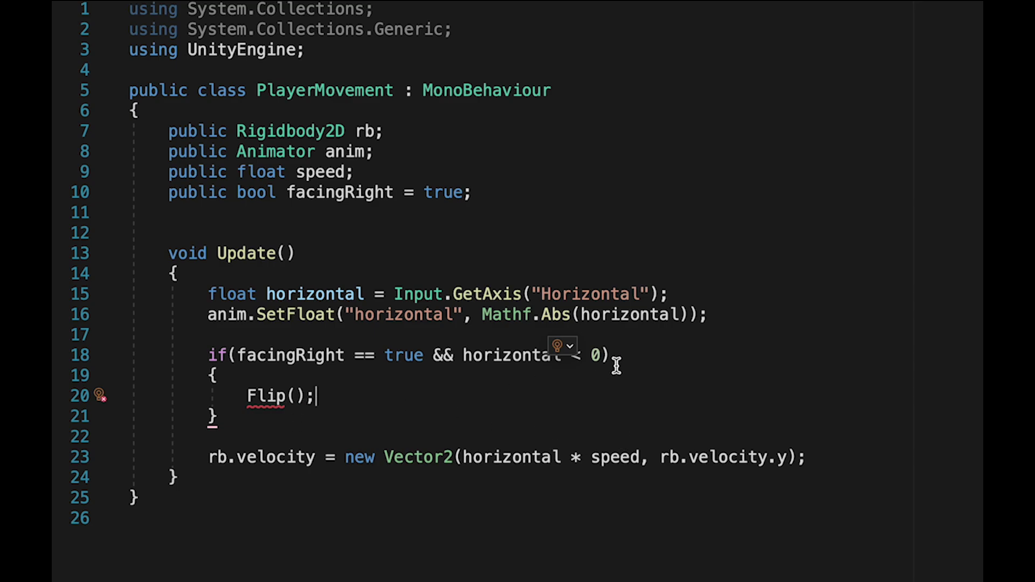
# Extend the condition with || facingRight == false && horizontal > 0 on line 19.
pyautogui.press('Left')
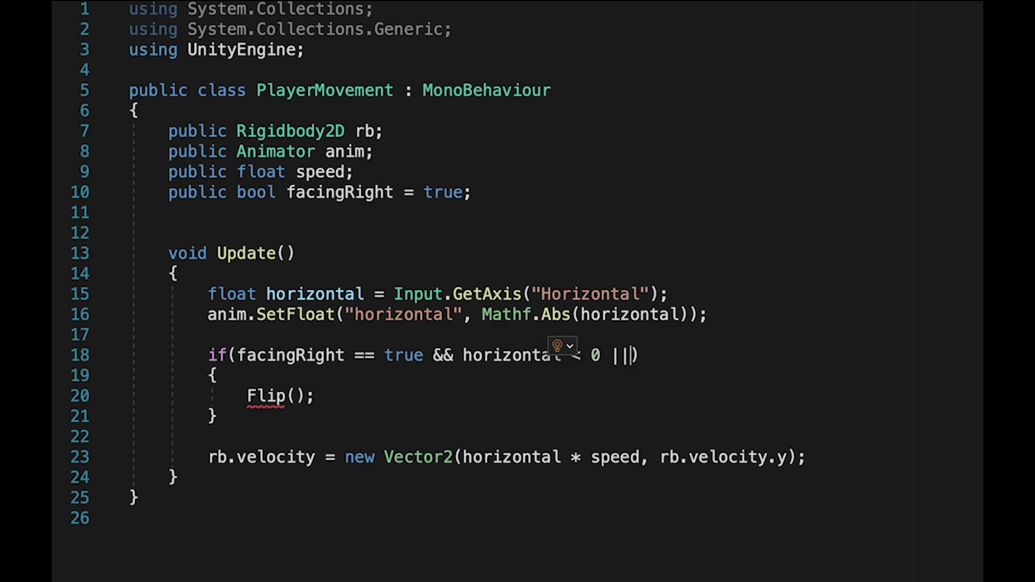
pyautogui.write('||')
pyautogui.press('Return')
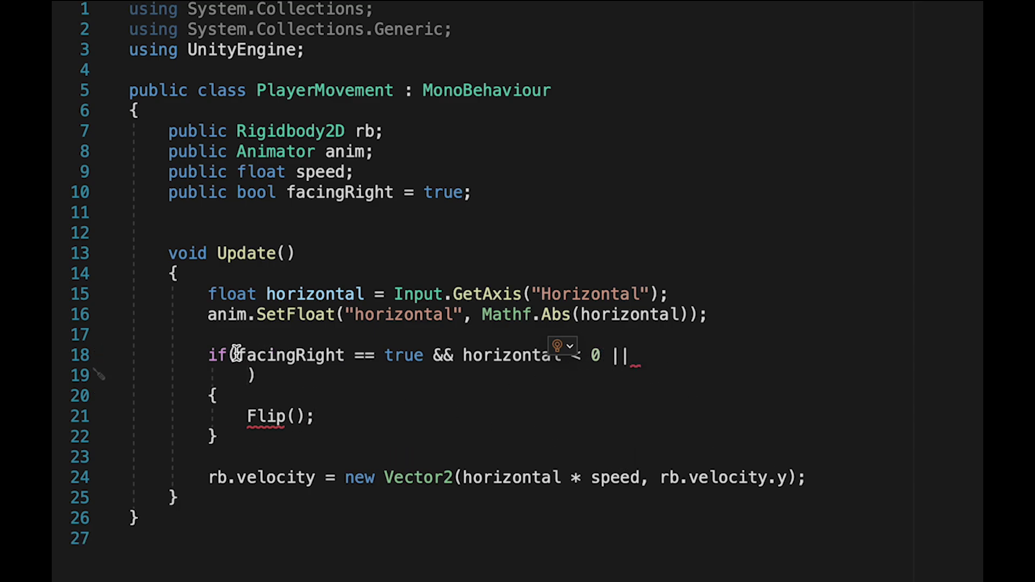
pyautogui.moveTo(236, 353); pyautogui.dragTo(602, 354)
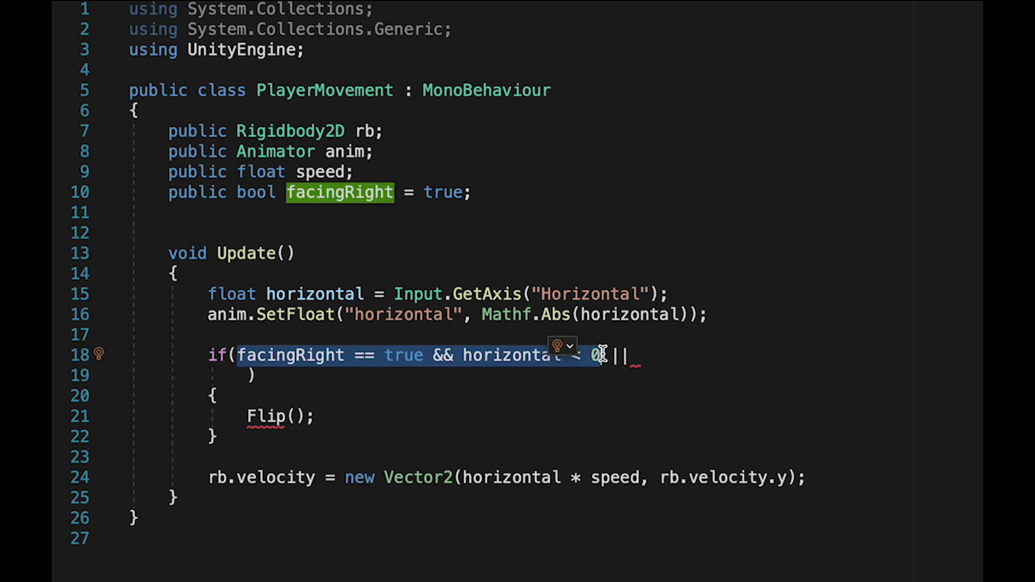
pyautogui.hotkey('ctrl', 'c')
pyautogui.click(235, 377)
pyautogui.hotkey('ctrl', 'v')
pyautogui.doubleClick(402, 370)
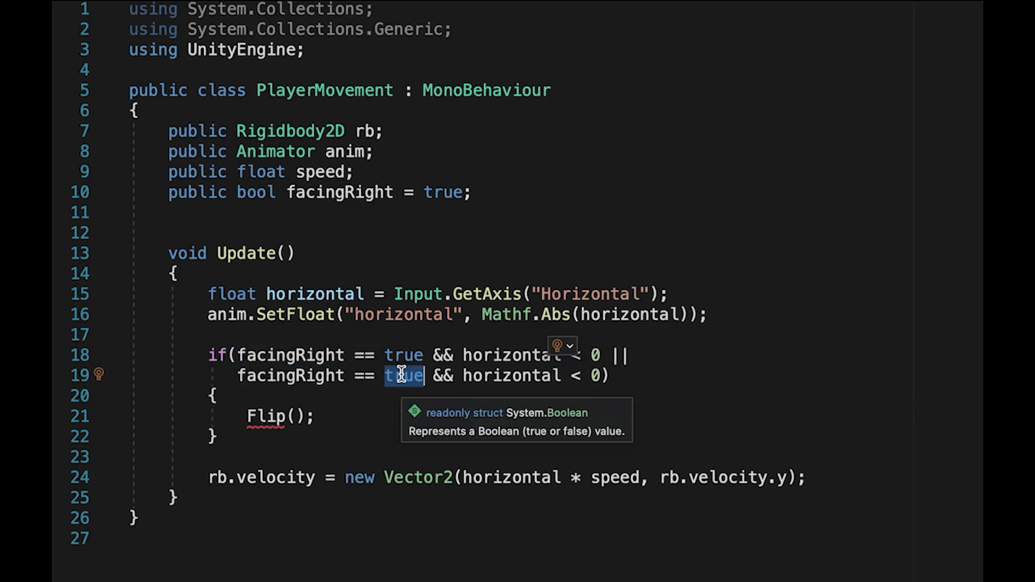
pyautogui.write('false')
pyautogui.doubleClick(576, 375)
pyautogui.press('BackSpace')
pyautogui.write('>')
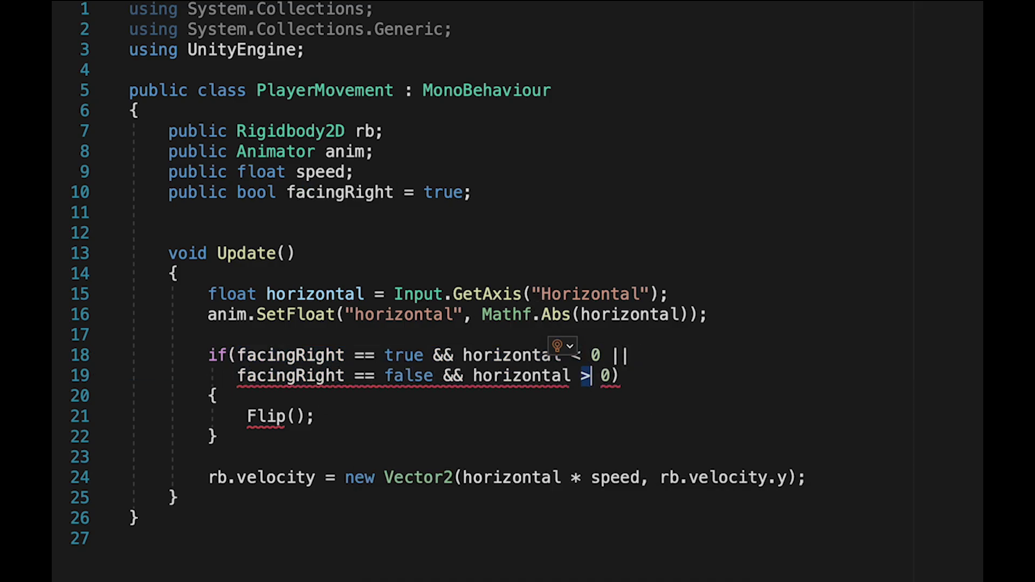
pyautogui.click(643, 378)
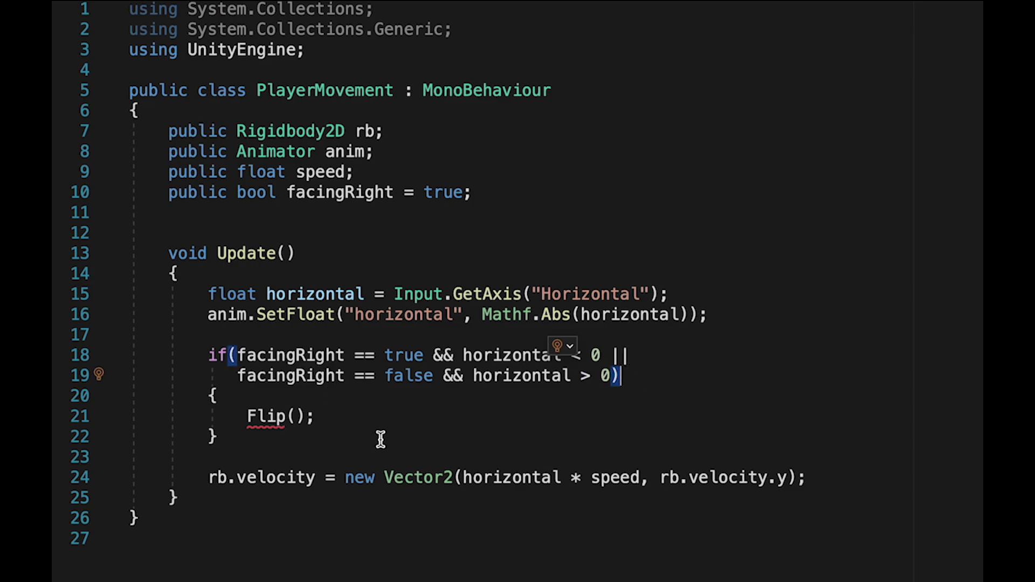
# Add an empty void Flip() method below Update.
pyautogui.scroll(-1, 301, 416)
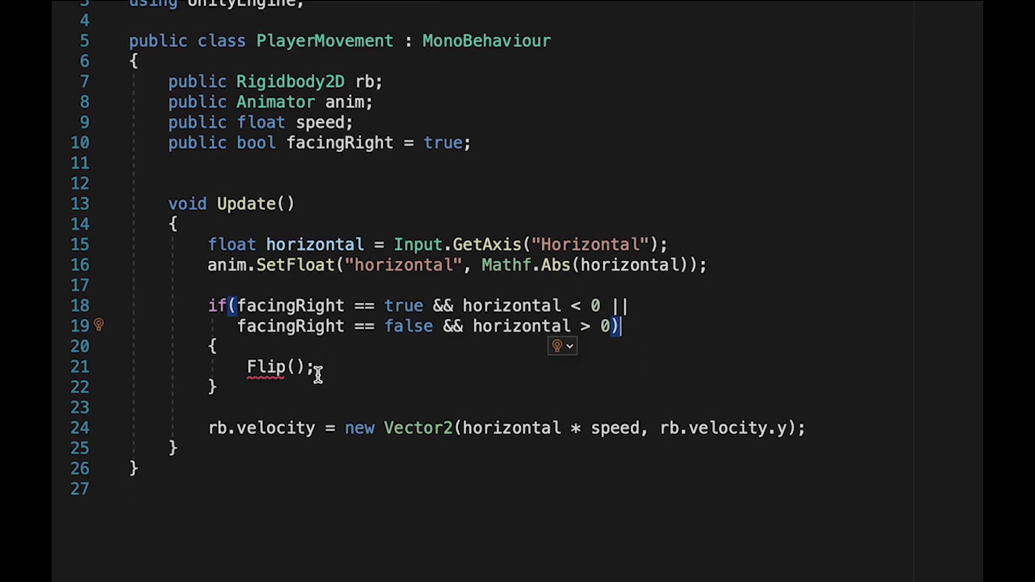
pyautogui.click(264, 448)
pyautogui.press('Return')
pyautogui.press('Return')
pyautogui.write('void Flip')
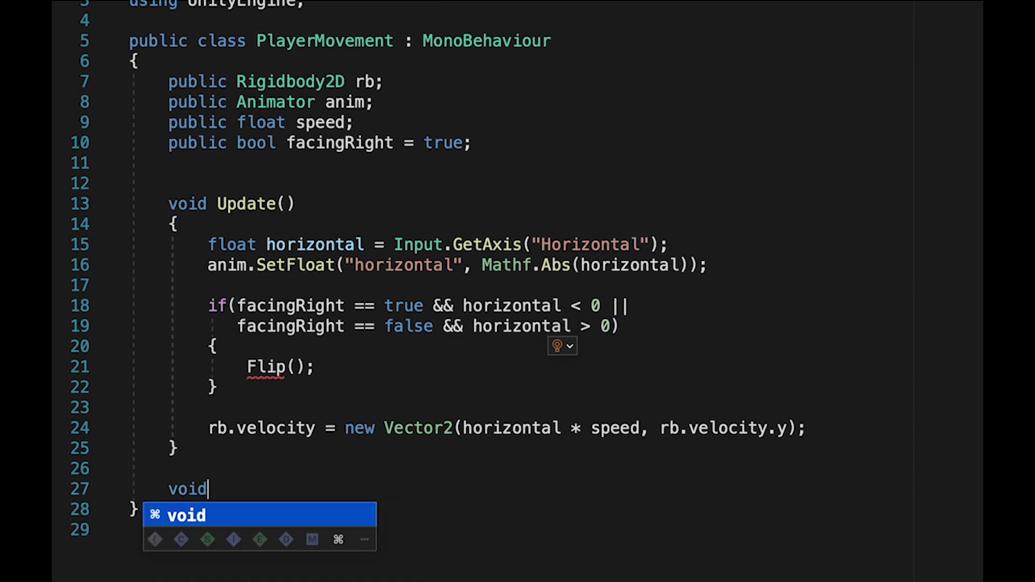
pyautogui.write('() {')
pyautogui.press('Return')
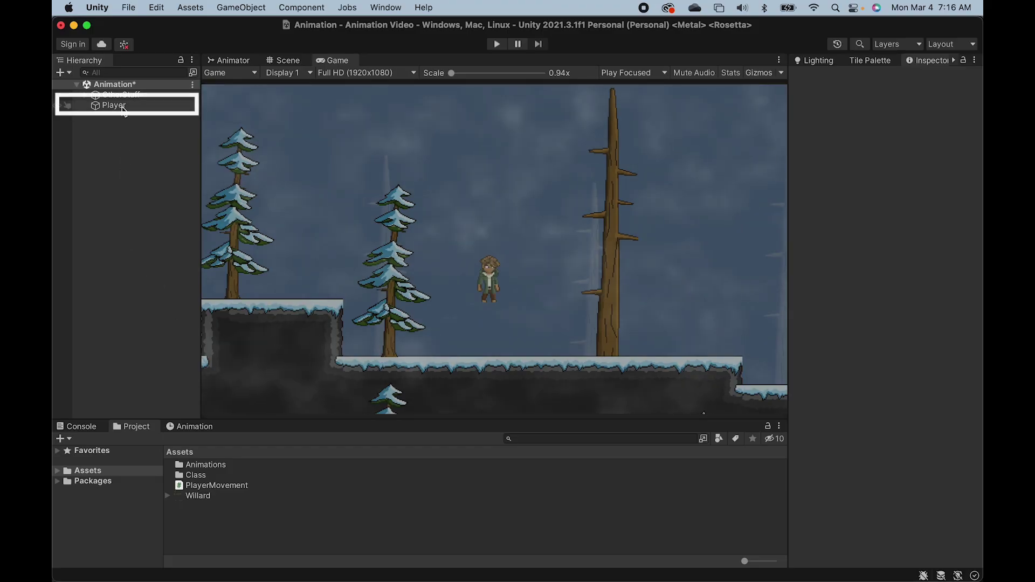
# Select Player and enter 180 in its Transform Rotation Y to preview the mirrored sprite.
pyautogui.click(122, 108)
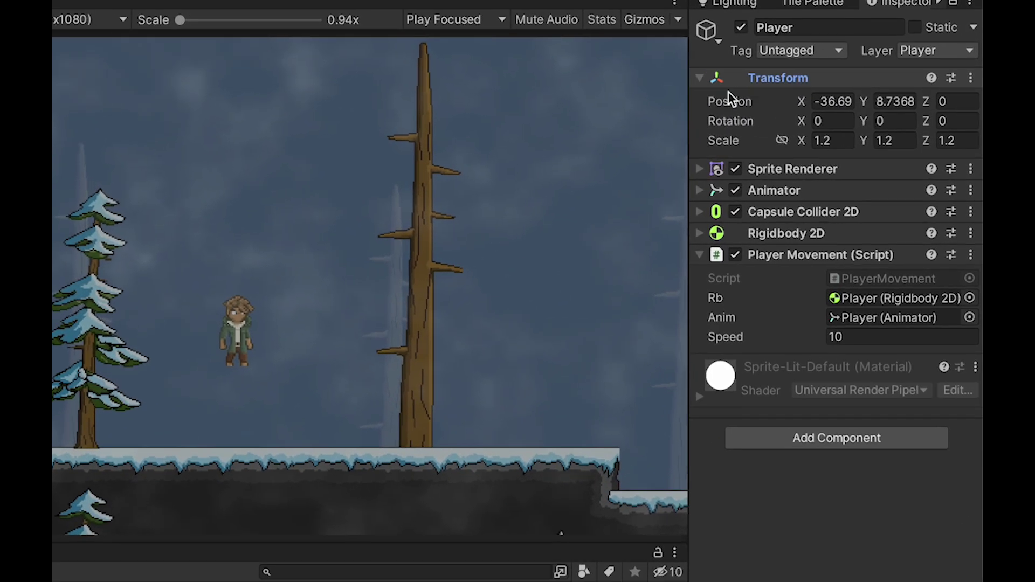
pyautogui.click(890, 123)
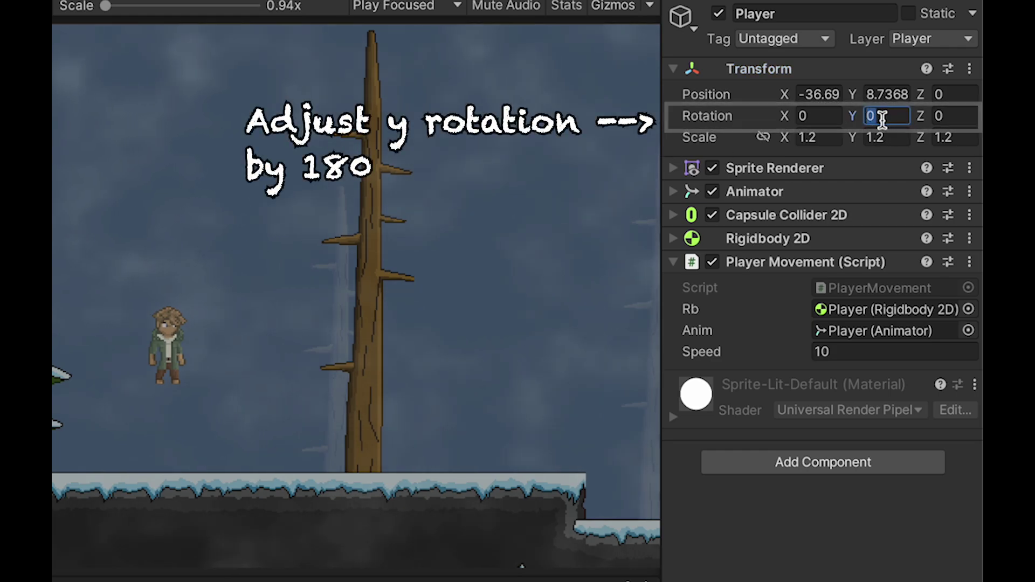
pyautogui.write('180')
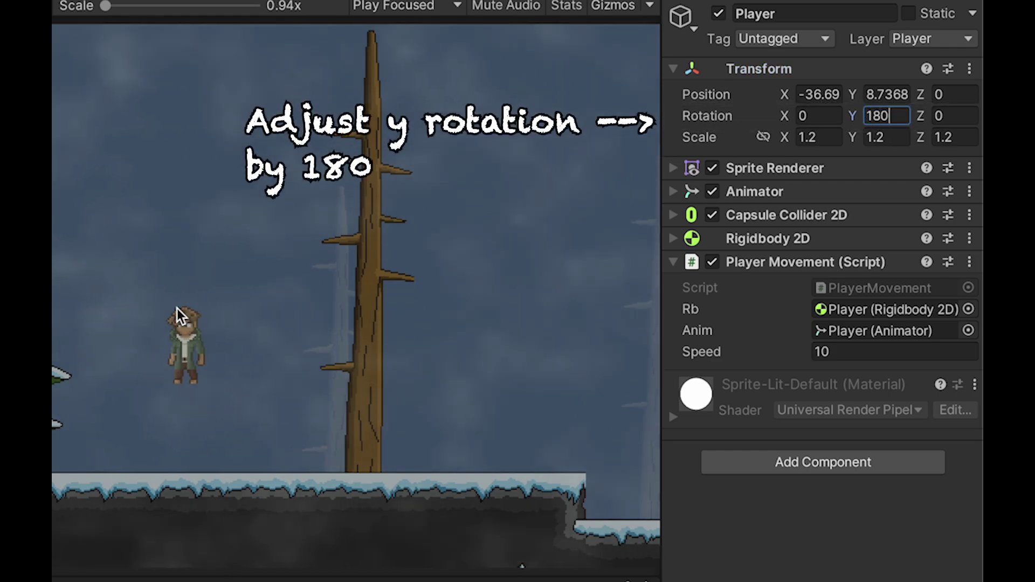
pyautogui.press('BackSpace')
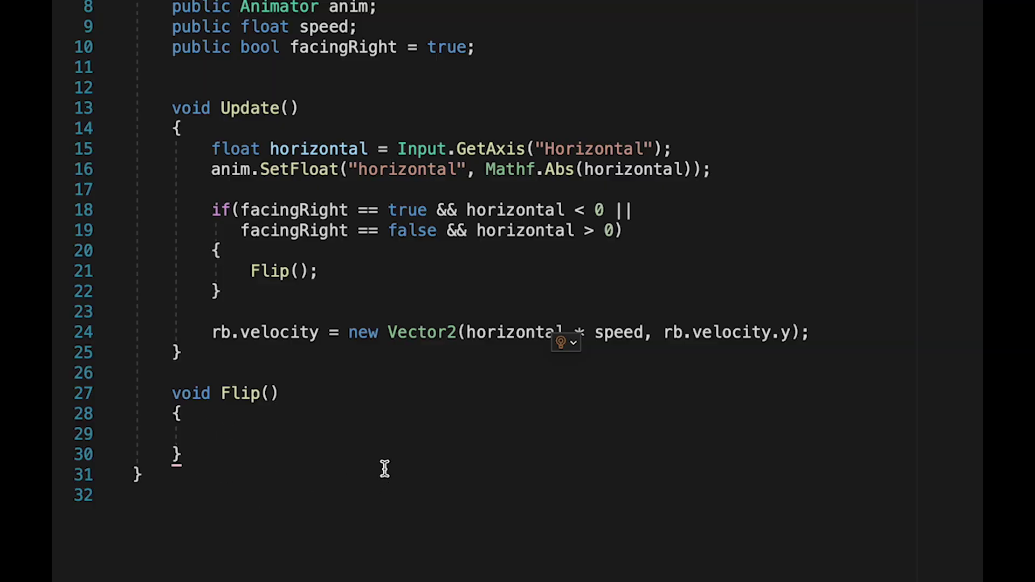
# Fill Flip() with facingRight = !facingRight; above transform.Rotate(0, 180, 0);.
pyautogui.write('ransform.R')
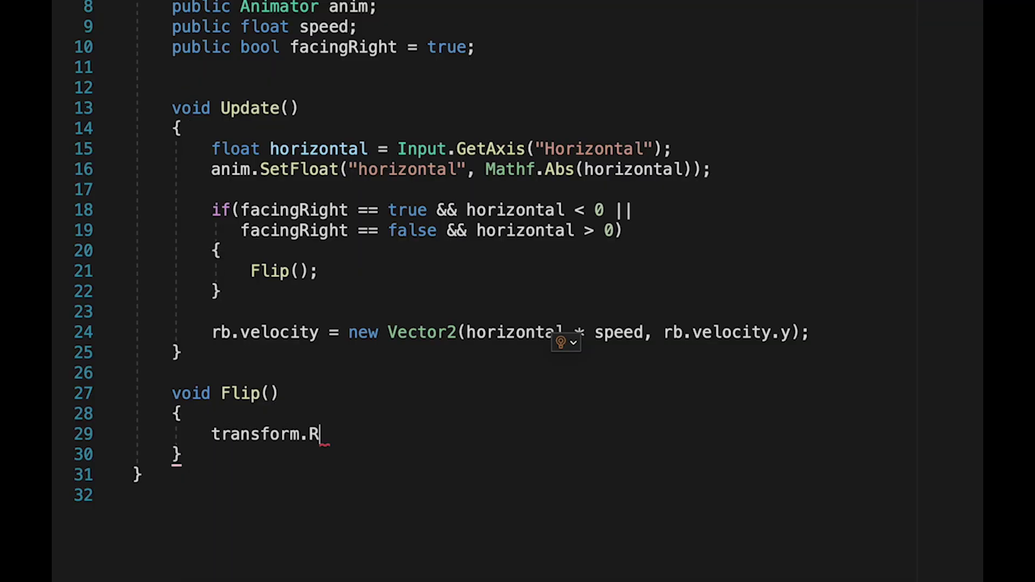
pyautogui.write('otate(')
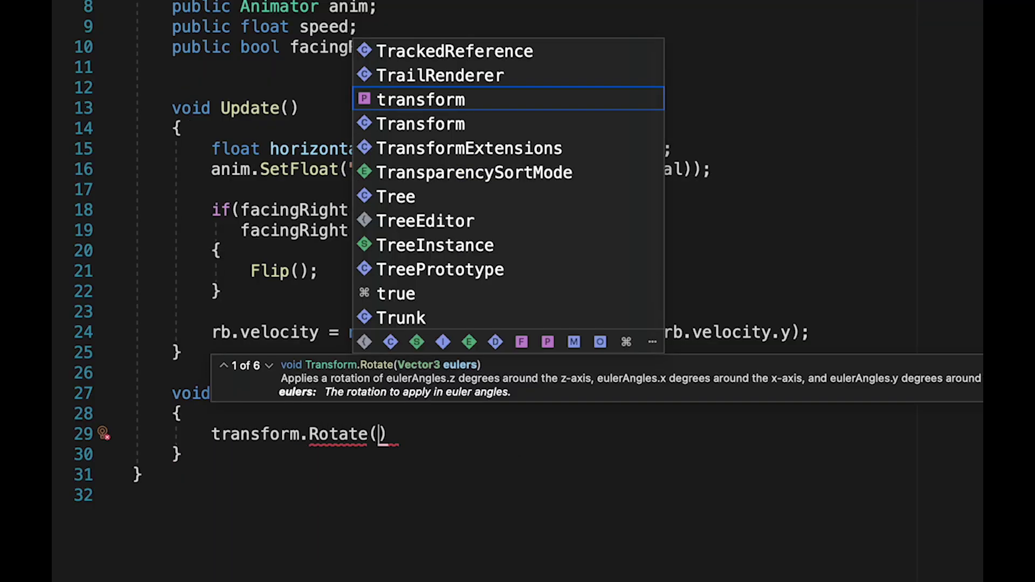
pyautogui.write('0, 180, ')
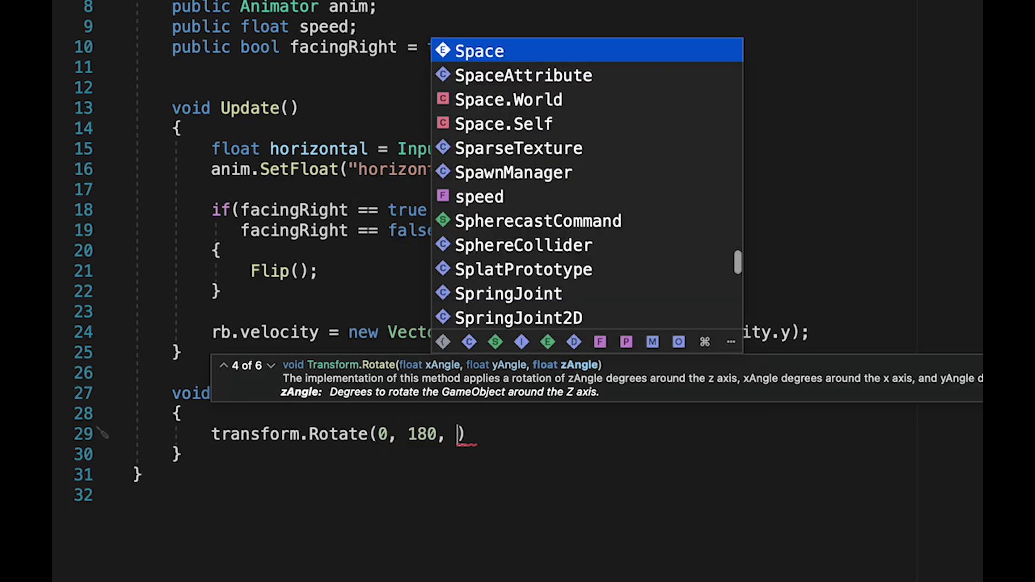
pyautogui.write('0)')
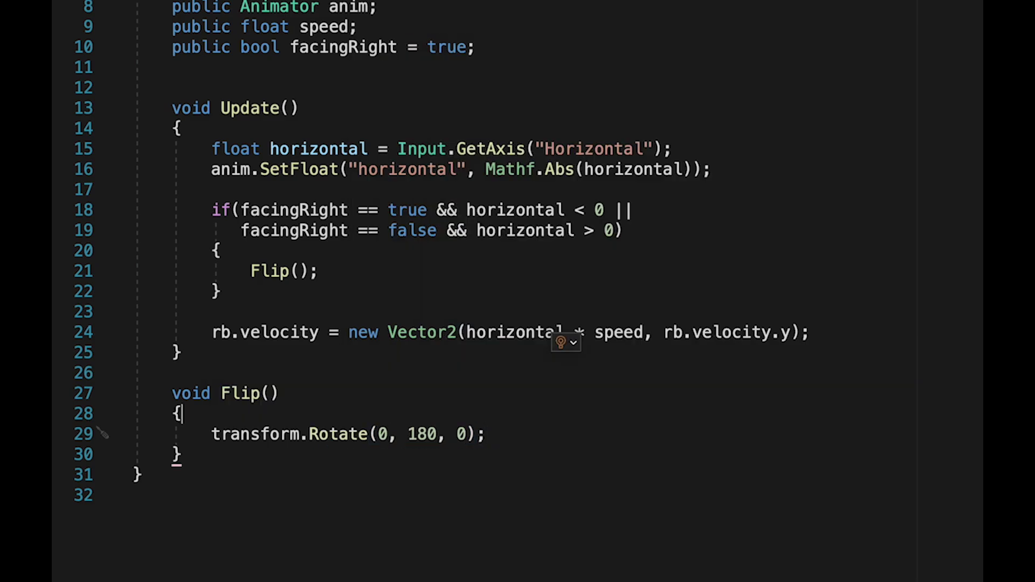
pyautogui.press('Return')
pyautogui.write('f')
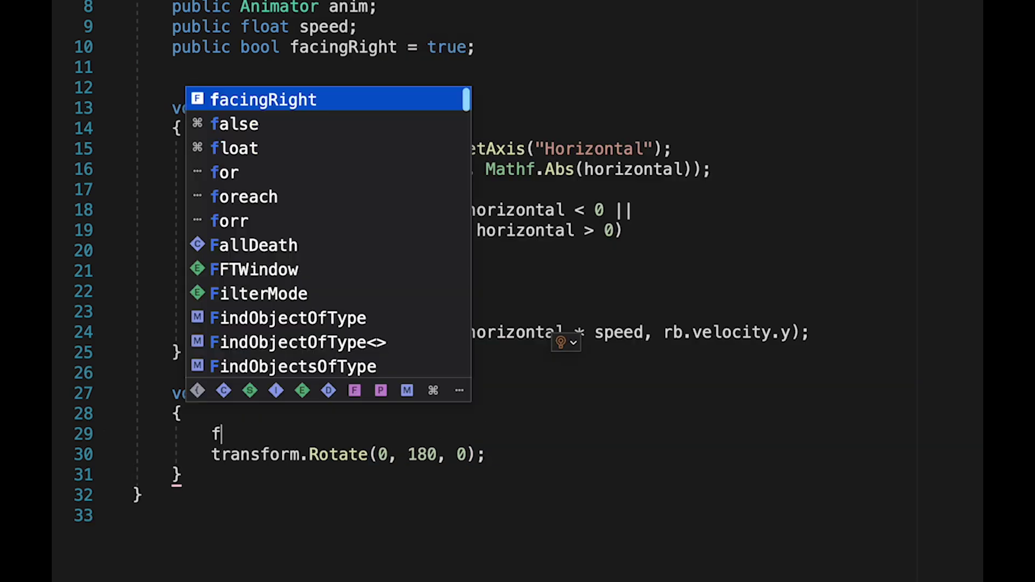
pyautogui.write('acingRight = !facingRight;')
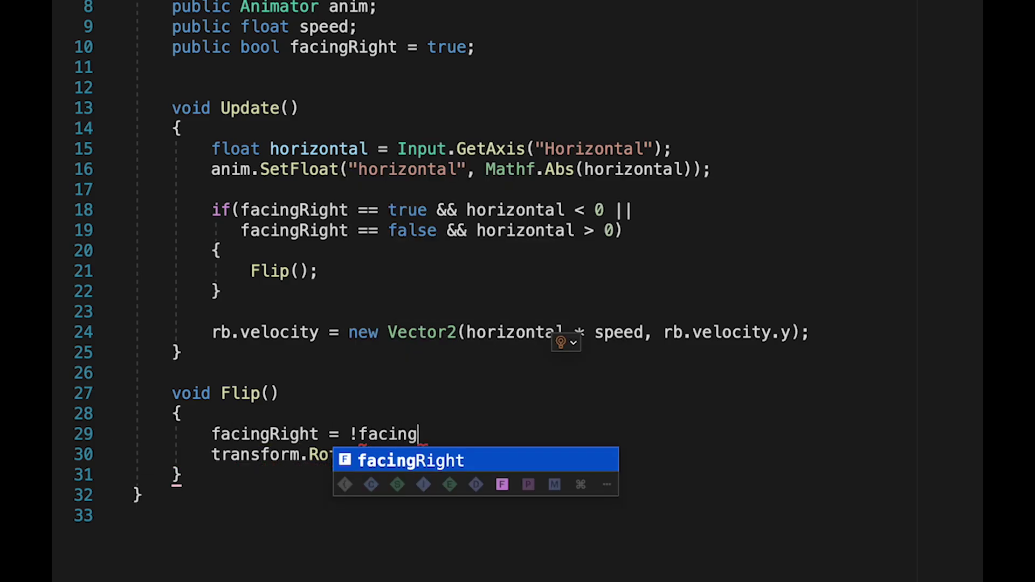